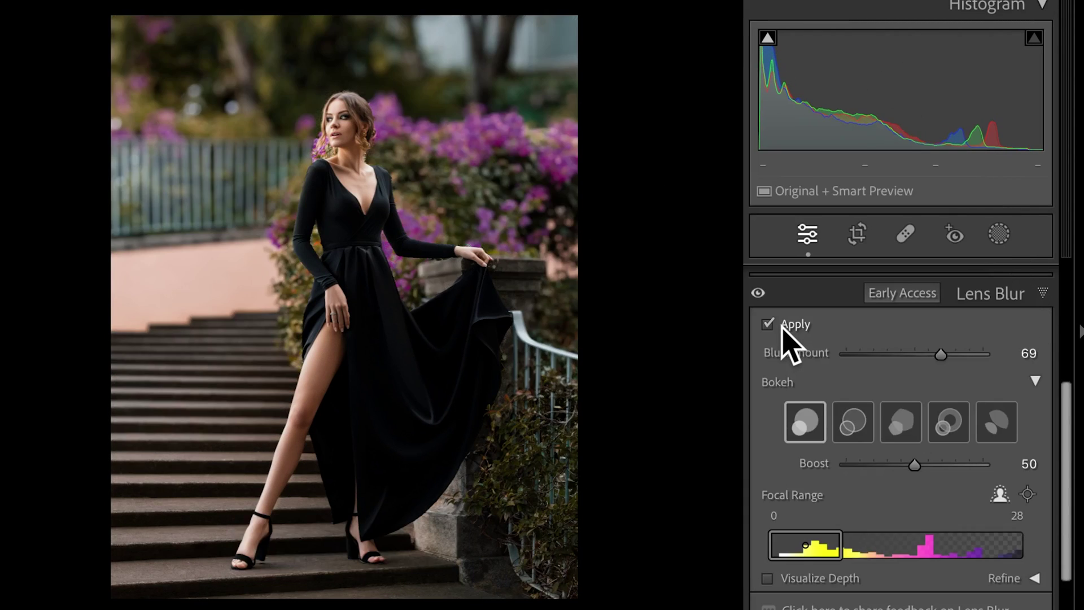
# Turn on Visualize Depth to overlay the dress portrait's depth map.
pyautogui.click(800, 580)
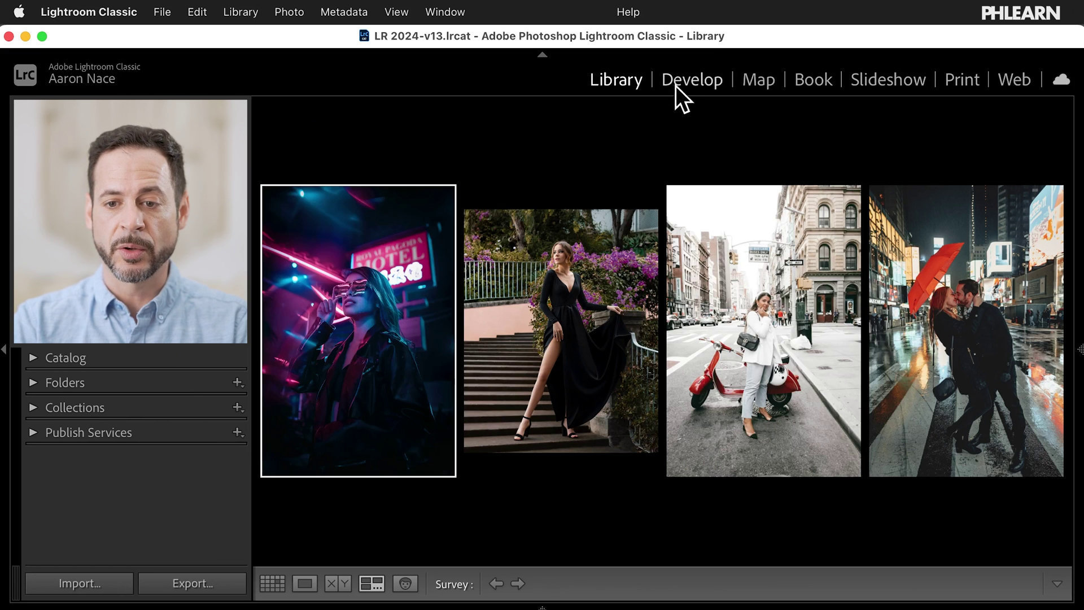
# Open the neon hotel portrait in Develop and expand its Lens Blur panel.
pyautogui.click(687, 83)
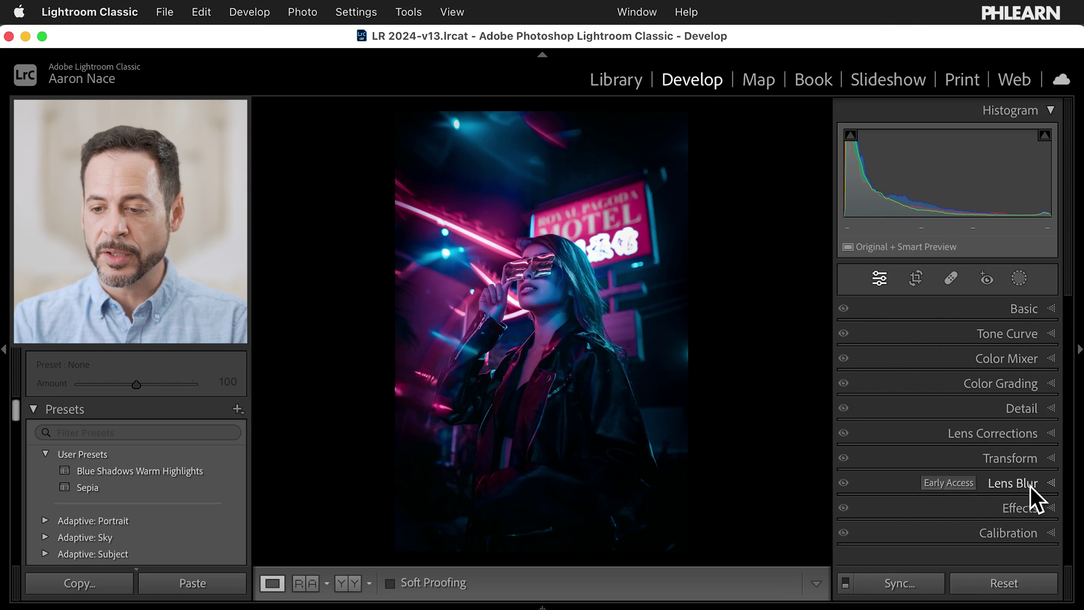
pyautogui.click(1051, 484)
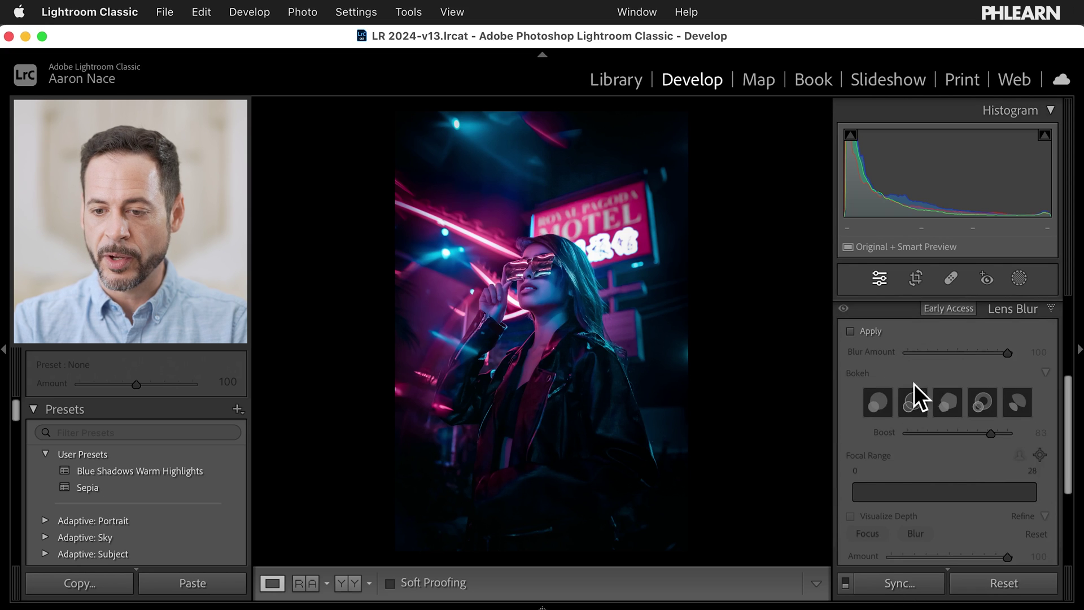
# Enable Lens Blur on the neon portrait, raise Blur Amount to 100, and set focal range to 0–28.
pyautogui.click(850, 332)
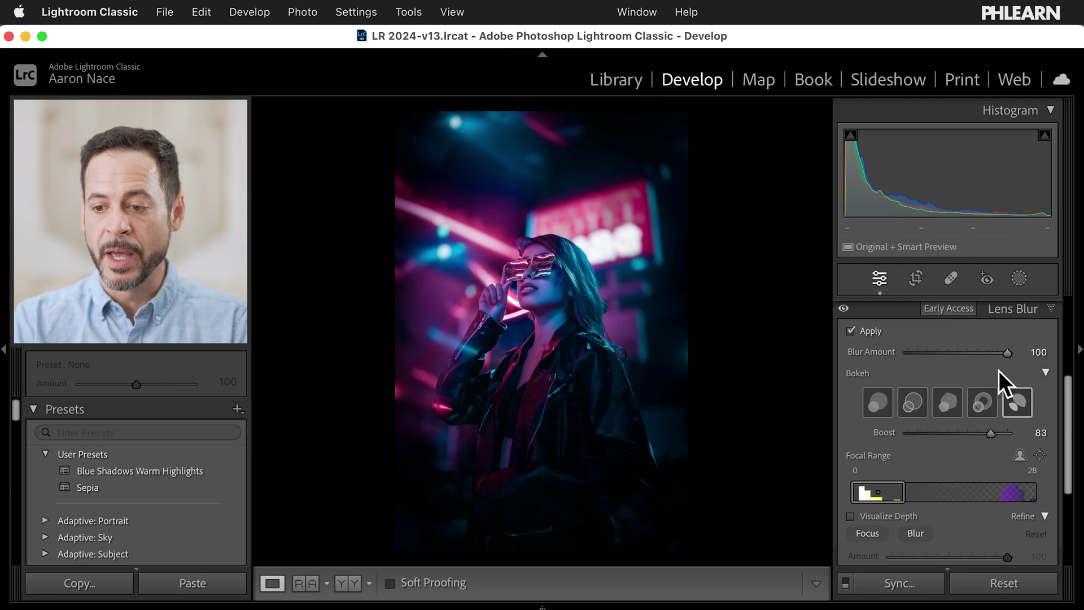
pyautogui.moveTo(1004, 353); pyautogui.dragTo(1044, 348)
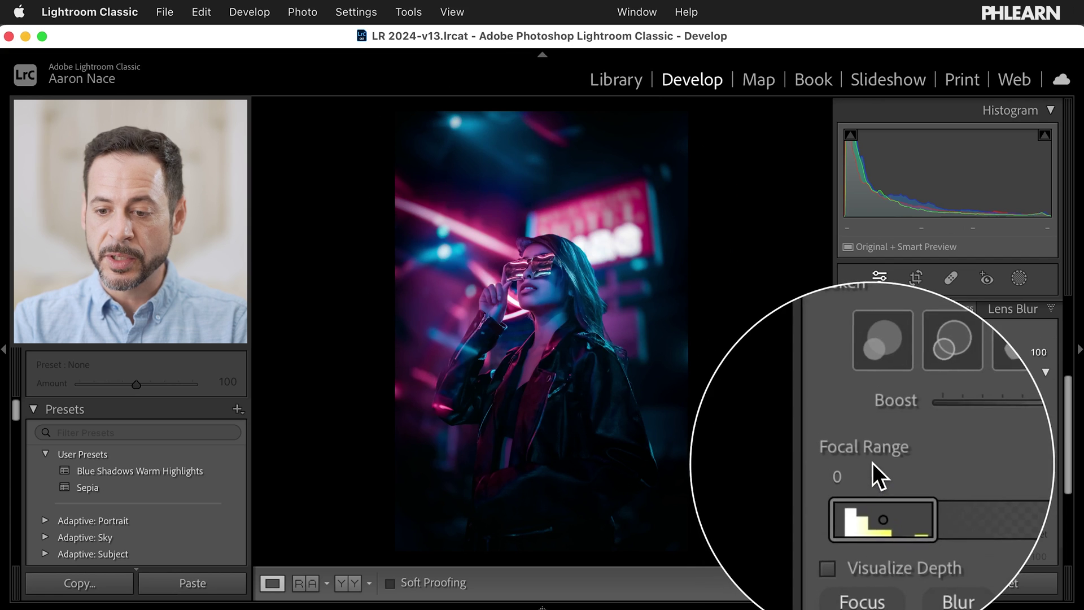
pyautogui.moveTo(879, 492); pyautogui.dragTo(875, 468)
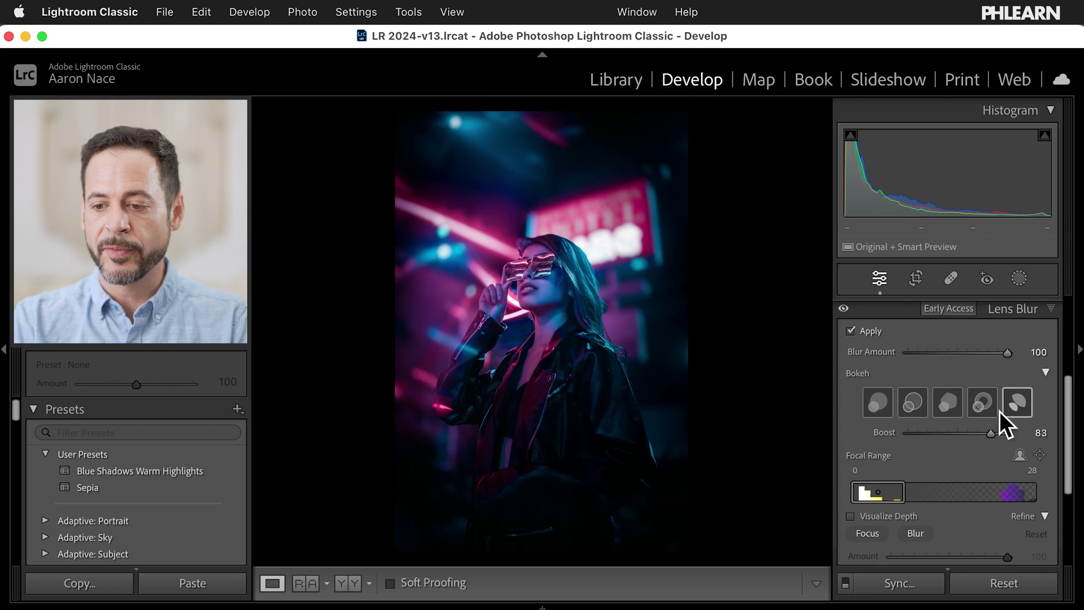
# Compare the five bokeh shapes, pick the ring shape, and set Boost to 100.
pyautogui.click(878, 401)
pyautogui.click(910, 401)
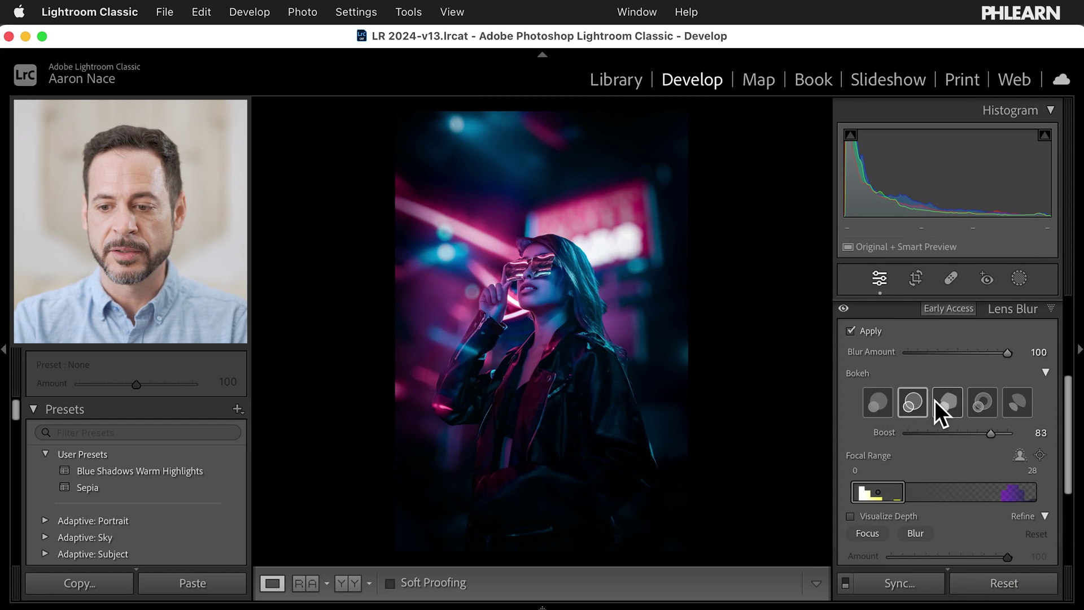
pyautogui.click(935, 401)
pyautogui.click(980, 401)
pyautogui.click(1017, 399)
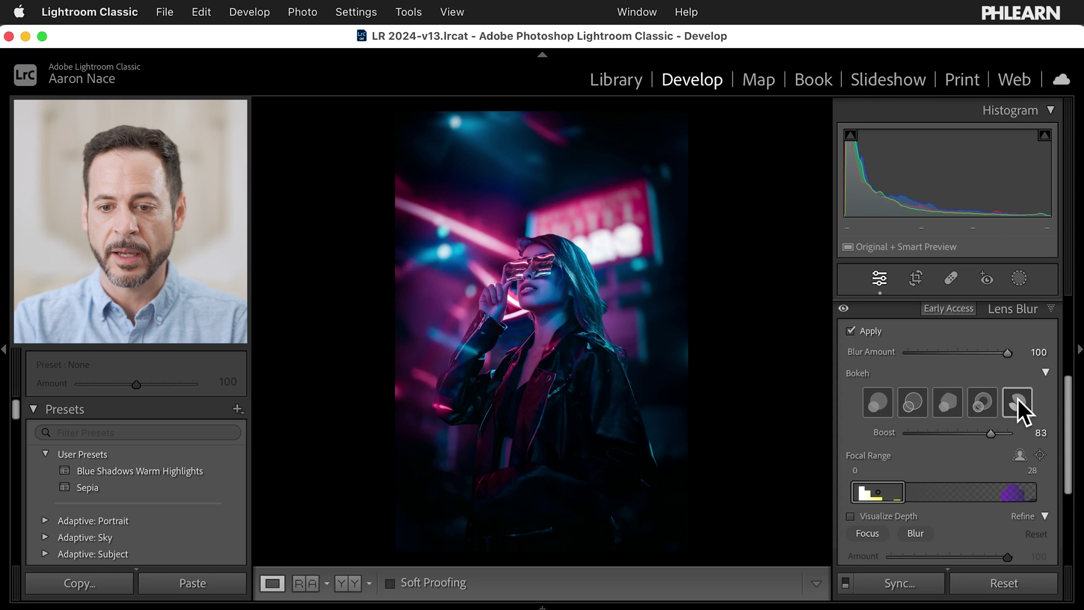
pyautogui.click(980, 400)
pyautogui.moveTo(994, 428)
pyautogui.mouseDown()
pyautogui.moveTo(941, 430)
pyautogui.moveTo(990, 429)
pyautogui.mouseUp()
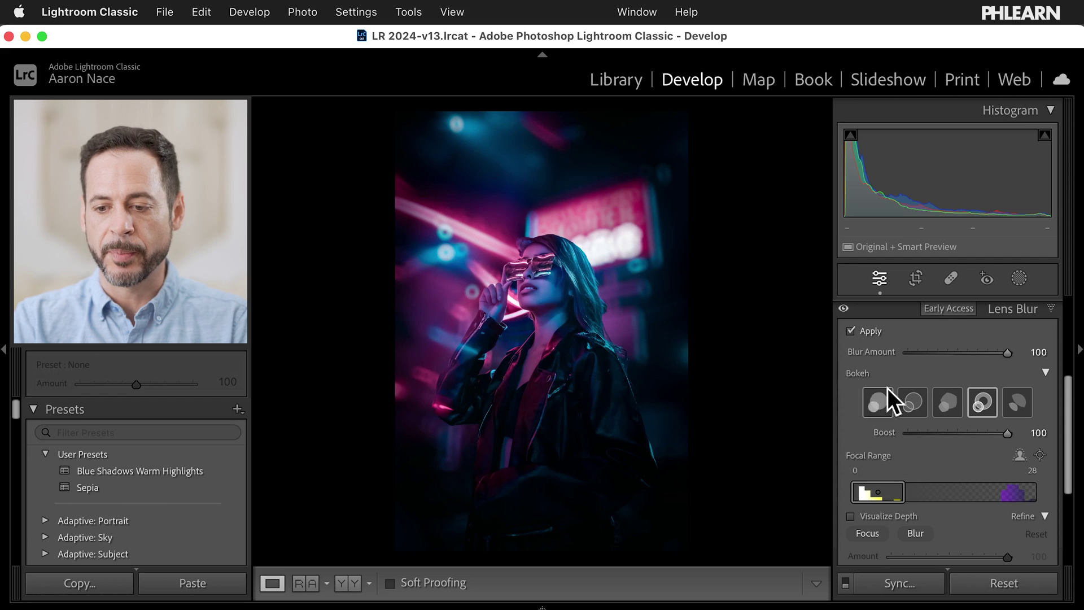
pyautogui.scroll(-5, 896, 392)
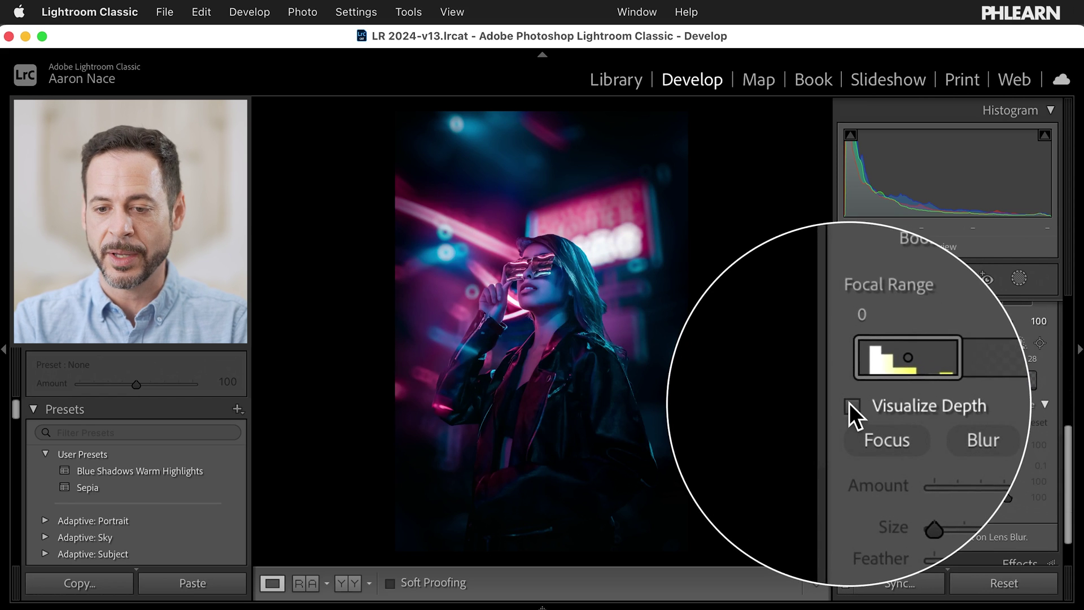
# Overlay the depth map, expand the Refine options, and select the Blur brush at 100.
pyautogui.click(849, 403)
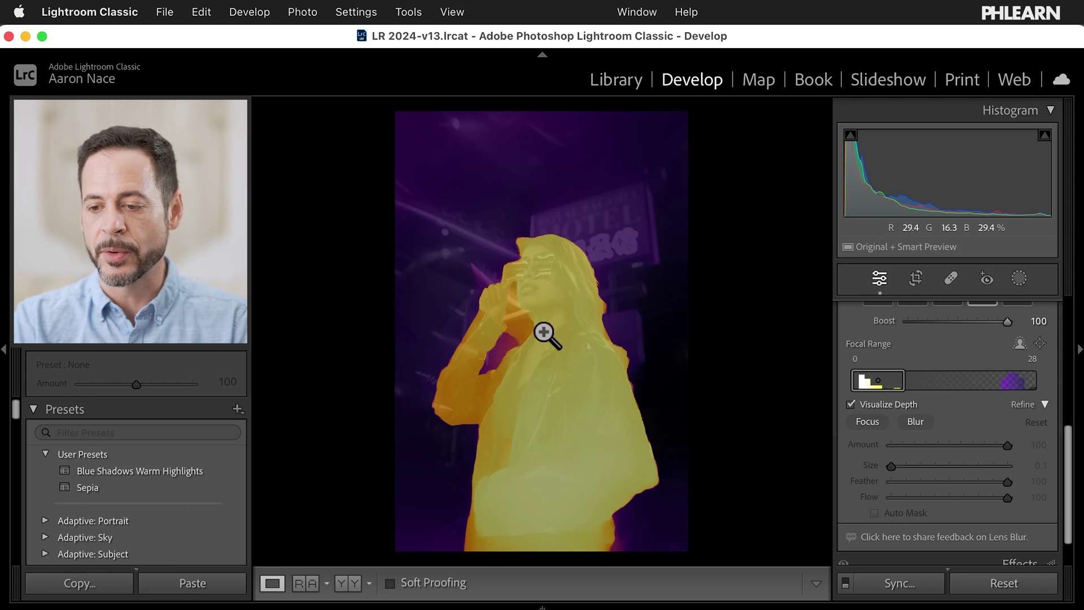
pyautogui.click(1046, 404)
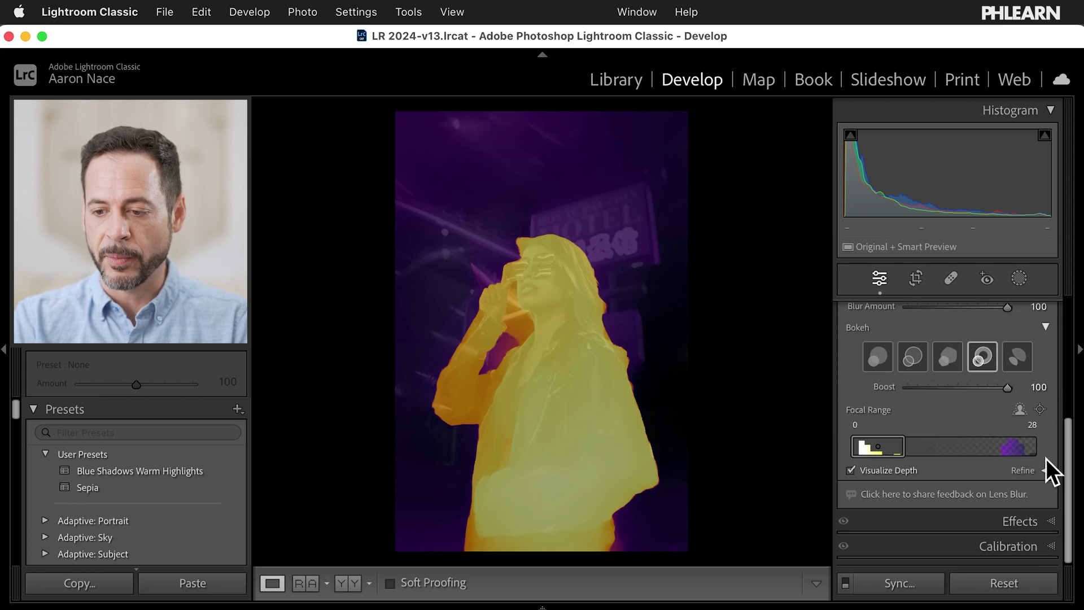
pyautogui.click(1049, 470)
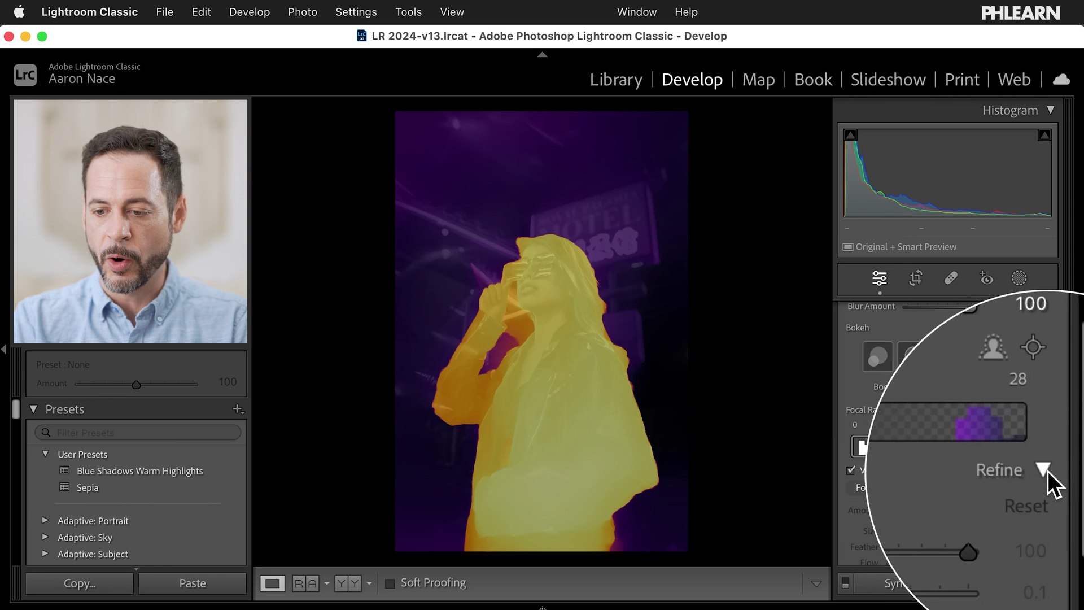
pyautogui.scroll(-2, 936, 486)
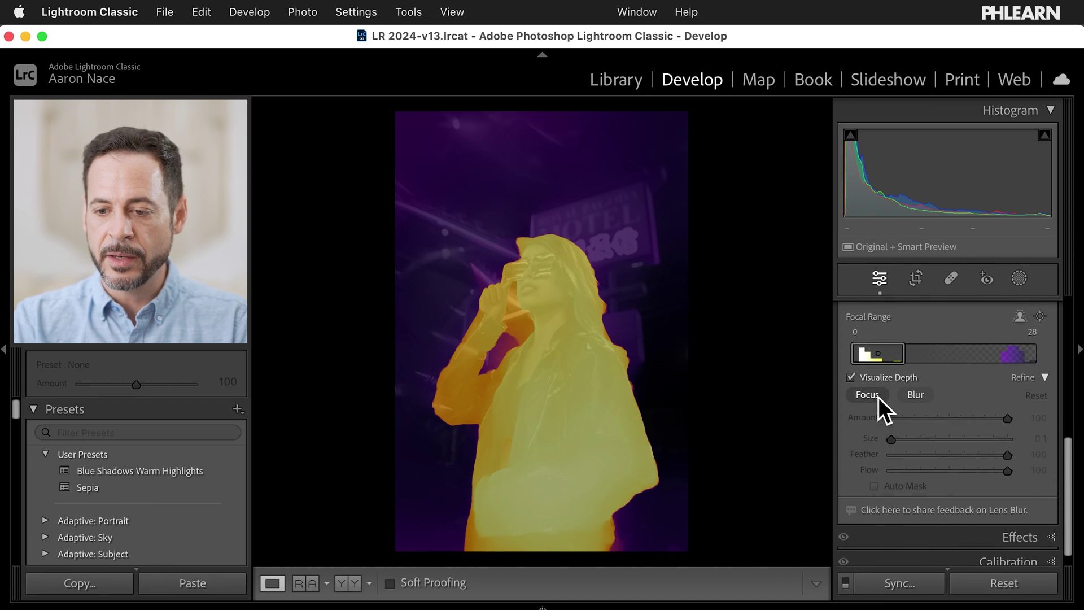
pyautogui.click(917, 397)
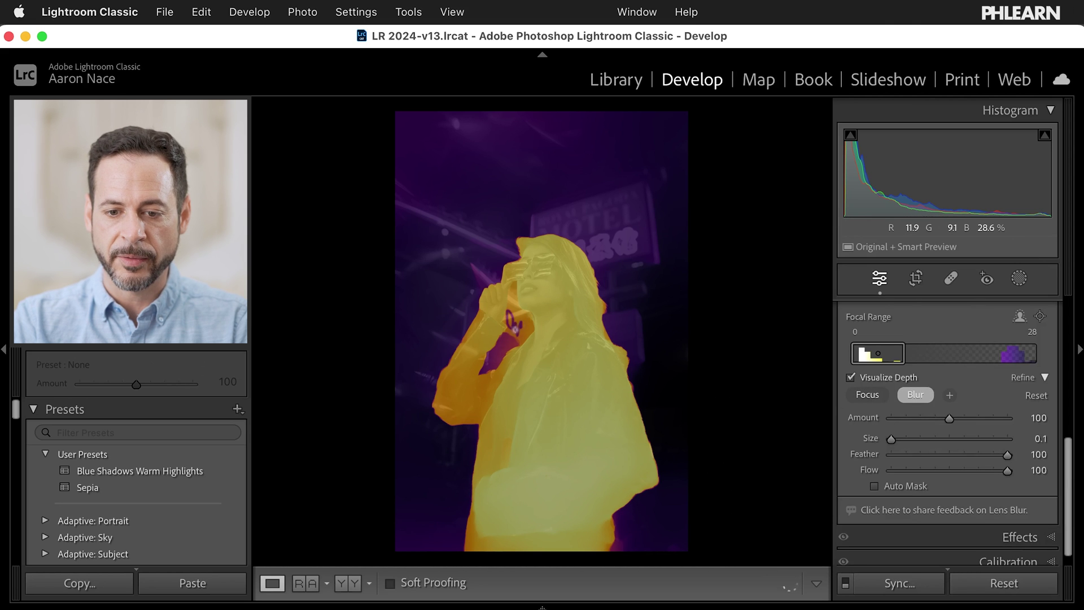
# Zoom in, paint blur beside the raised hand up to the fingertip, then hide the depth map.
pyautogui.press('super+equal')
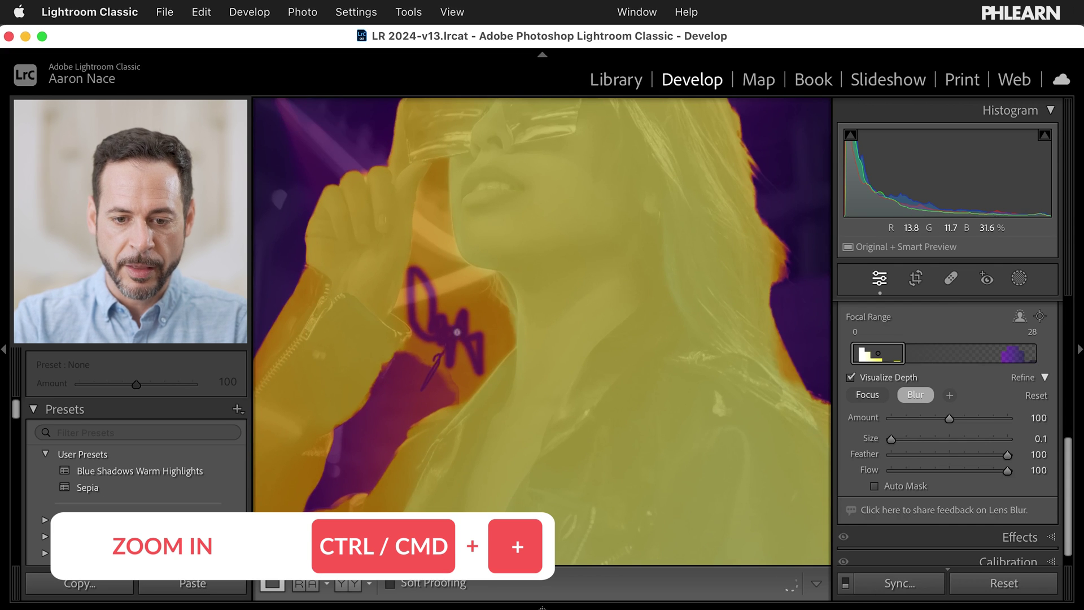
pyautogui.press(']')
pyautogui.moveTo(432, 363)
pyautogui.mouseDown()
pyautogui.moveTo(418, 388)
pyautogui.moveTo(446, 323)
pyautogui.moveTo(395, 371)
pyautogui.moveTo(405, 364)
pyautogui.moveTo(401, 386)
pyautogui.moveTo(452, 370)
pyautogui.moveTo(428, 391)
pyautogui.moveTo(469, 365)
pyautogui.moveTo(478, 341)
pyautogui.moveTo(455, 344)
pyautogui.moveTo(473, 298)
pyautogui.moveTo(465, 290)
pyautogui.moveTo(475, 294)
pyautogui.moveTo(445, 278)
pyautogui.moveTo(463, 303)
pyautogui.moveTo(439, 337)
pyautogui.moveTo(428, 299)
pyautogui.mouseUp()
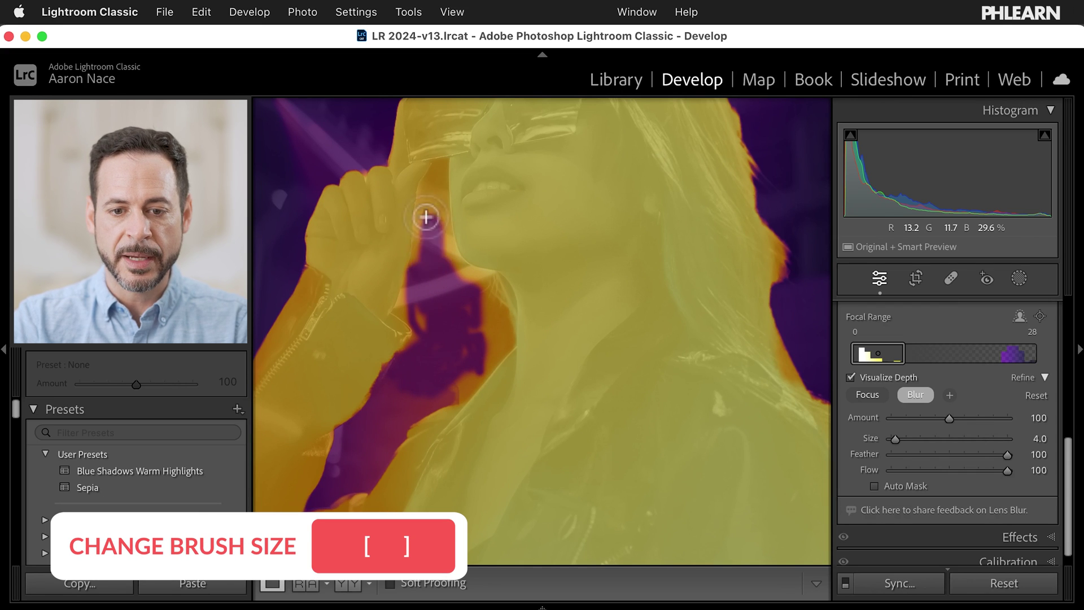
pyautogui.moveTo(429, 204)
pyautogui.mouseDown()
pyautogui.moveTo(442, 266)
pyautogui.moveTo(443, 243)
pyautogui.mouseUp()
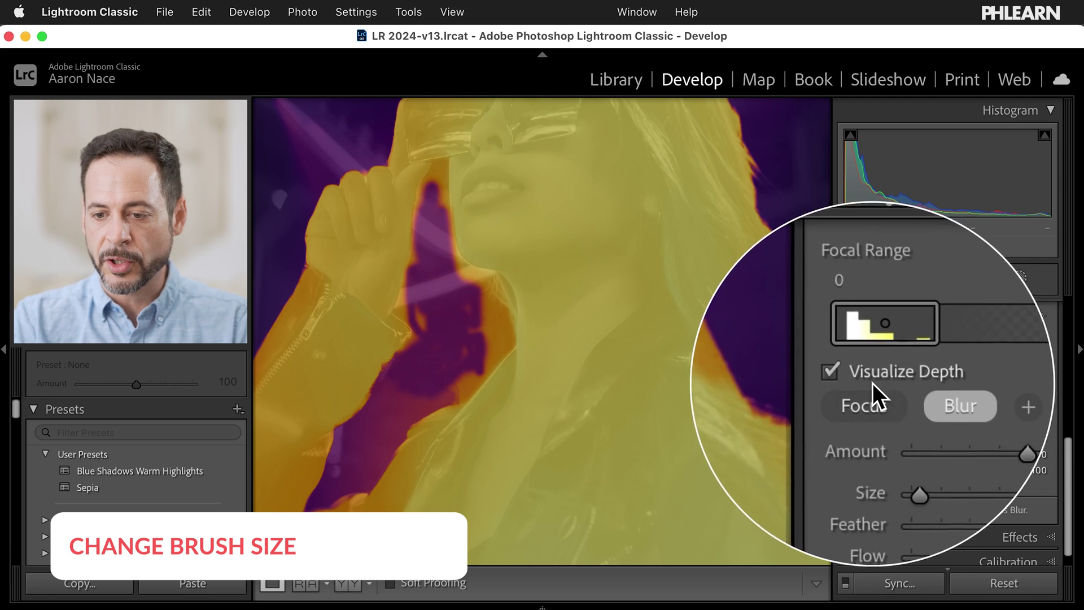
pyautogui.click(867, 377)
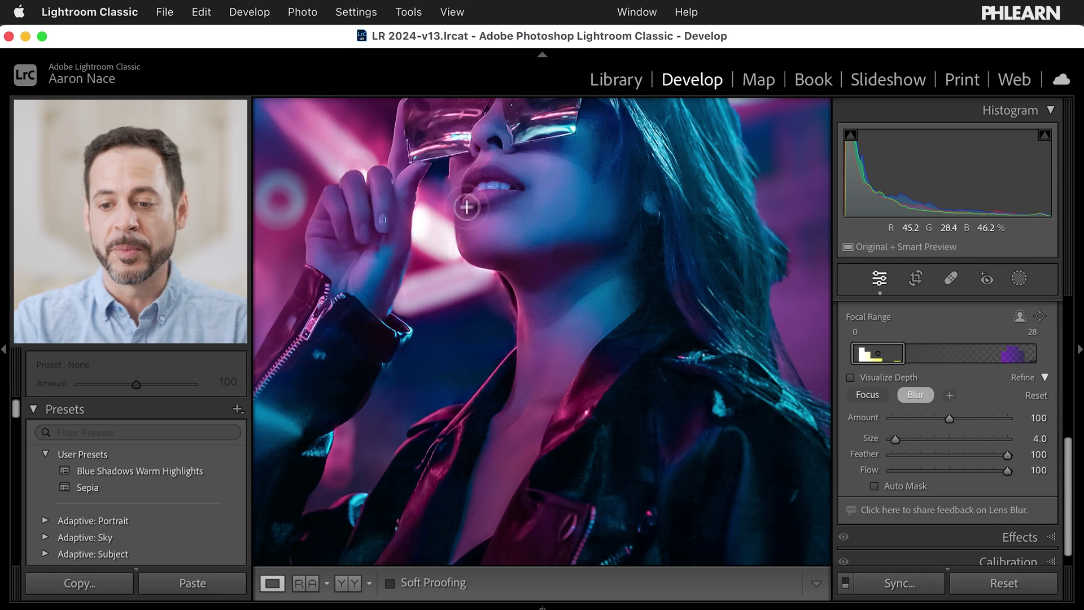
# Switch the refine brush to Focus at size 1.0 and zoom out to the full photo.
pyautogui.click(867, 395)
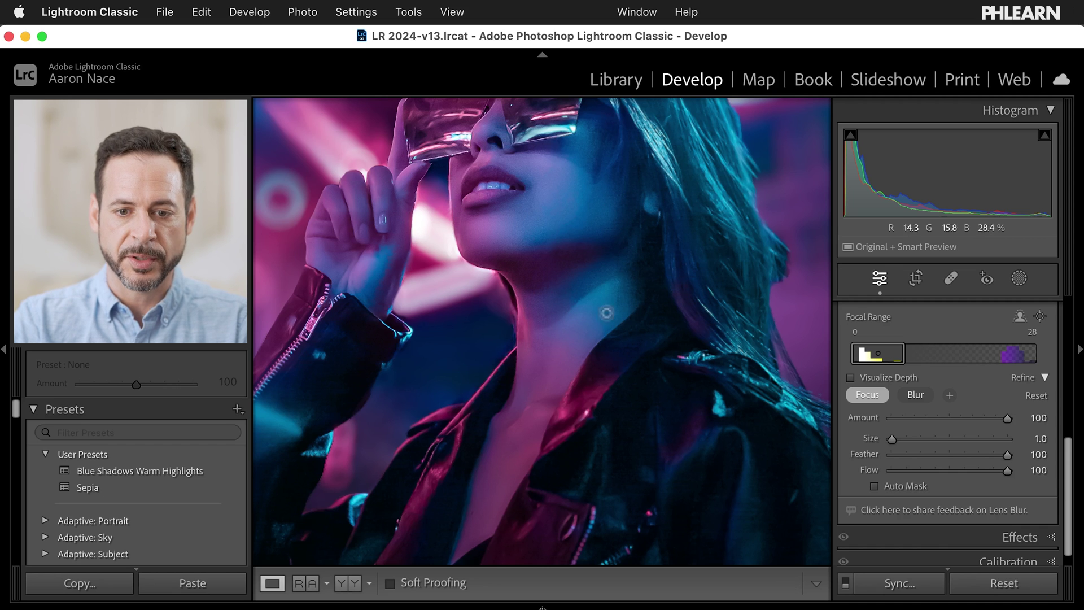
pyautogui.press('super+minus')
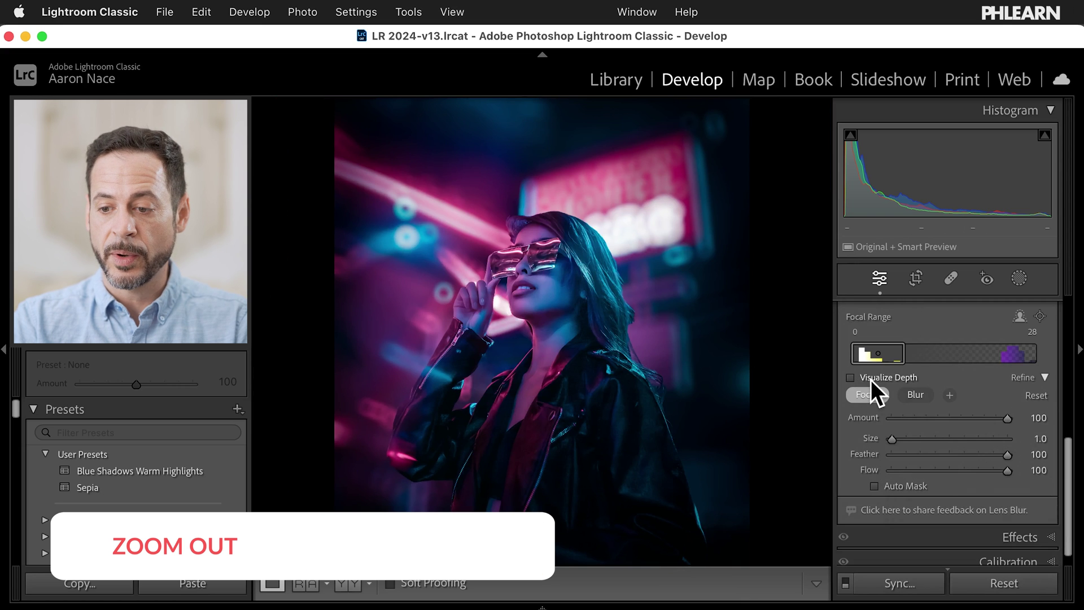
# Collapse Refine, switch the neon portrait to round bokeh, and readjust the blur amount.
pyautogui.click(1045, 378)
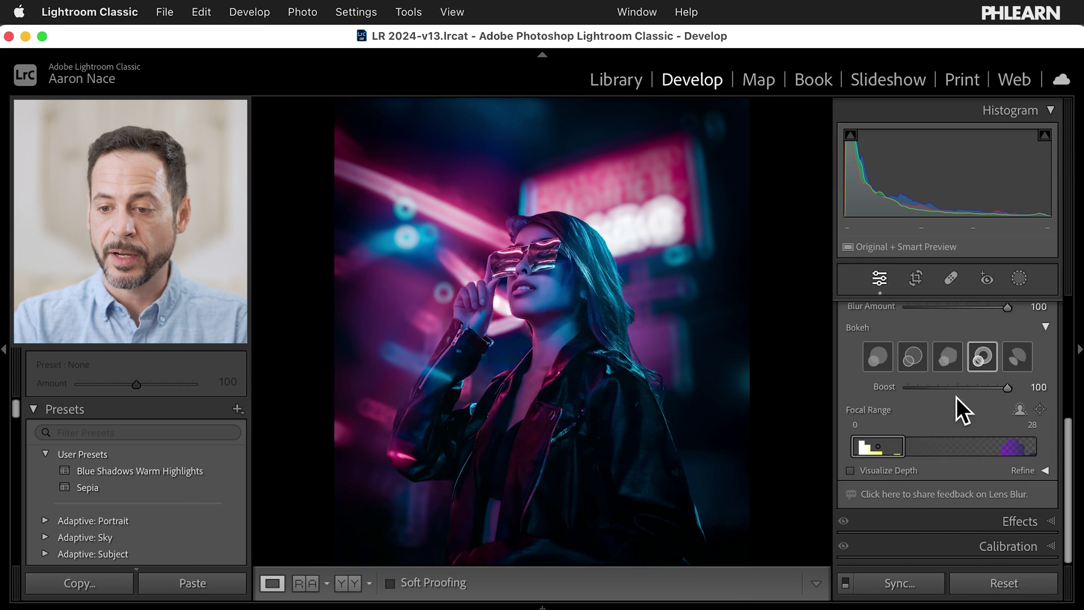
pyautogui.scroll(3, 956, 397)
pyautogui.scroll(2, 957, 398)
pyautogui.scroll(-2, 956, 398)
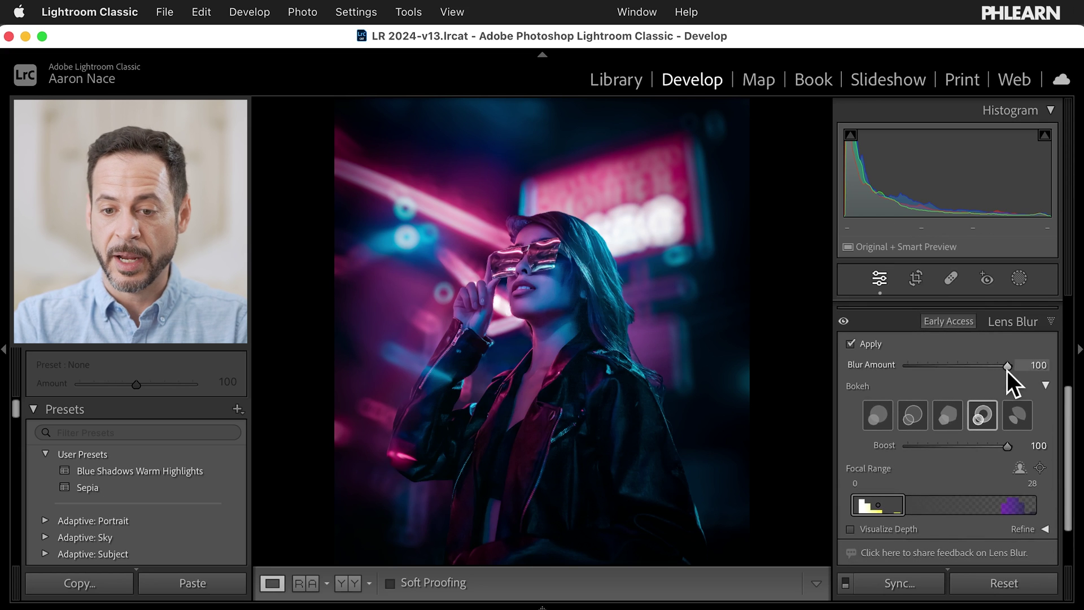
pyautogui.moveTo(1007, 366); pyautogui.dragTo(968, 366)
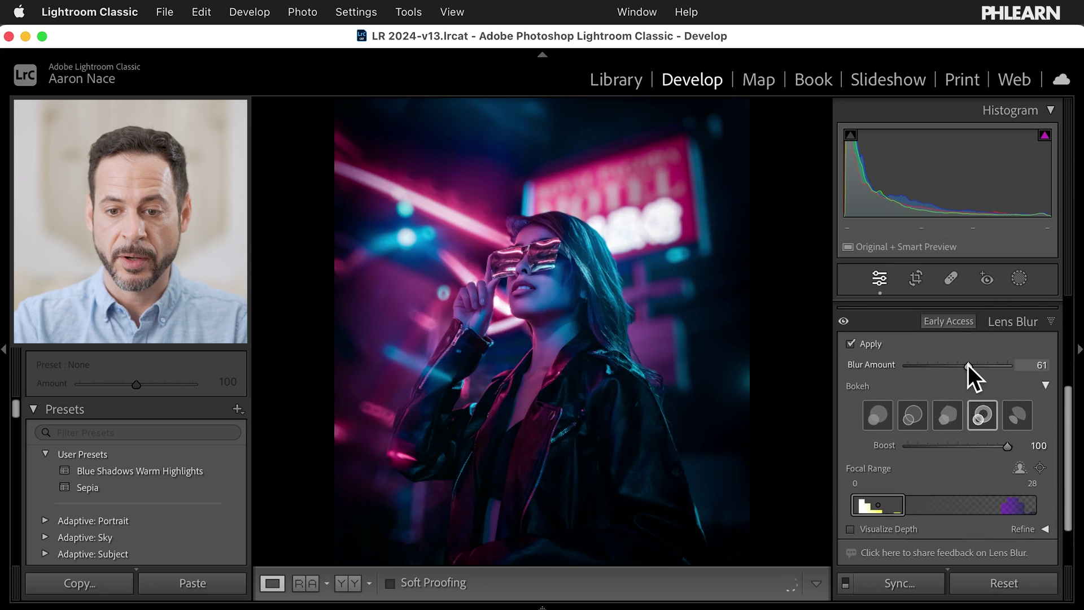
pyautogui.click(878, 416)
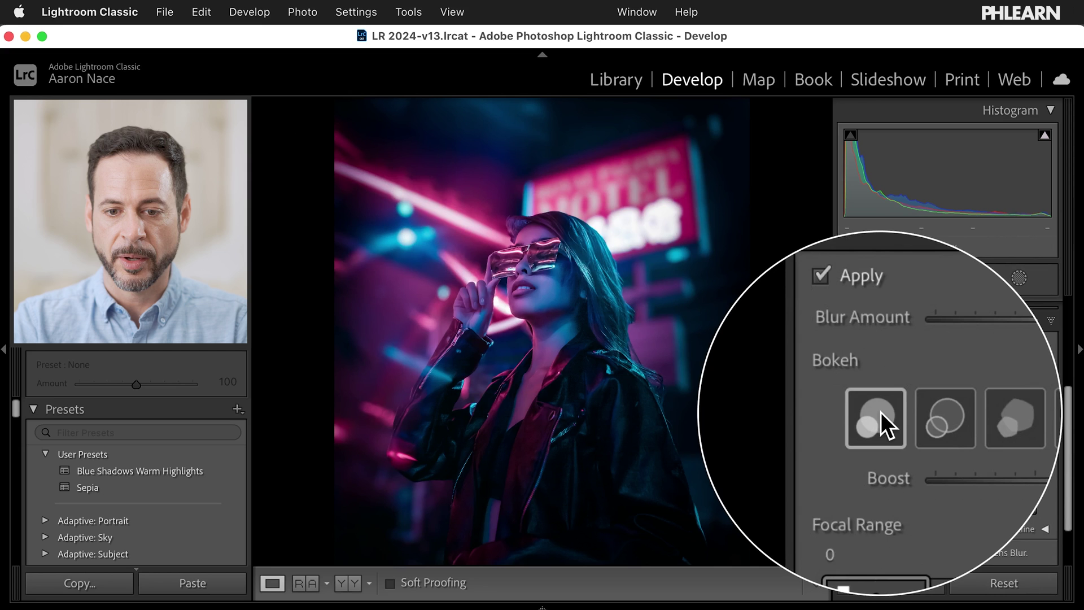
pyautogui.moveTo(963, 362); pyautogui.dragTo(991, 371)
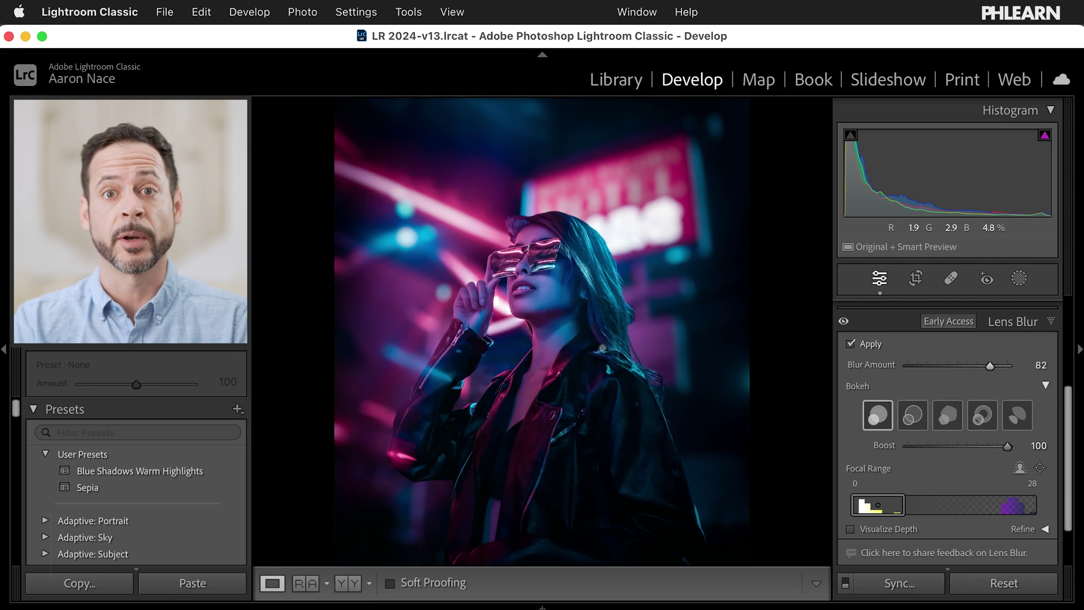
# View the dress and neon portraits full size from the grid, ending on the stairs portrait in Develop.
pyautogui.press('g')
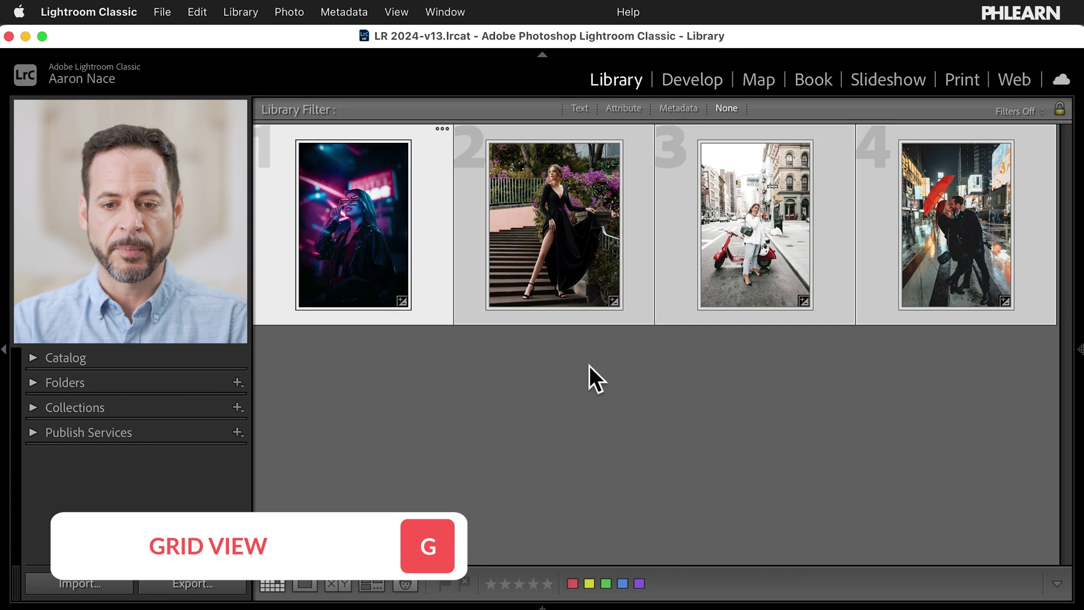
pyautogui.click(588, 365)
pyautogui.doubleClick(570, 211)
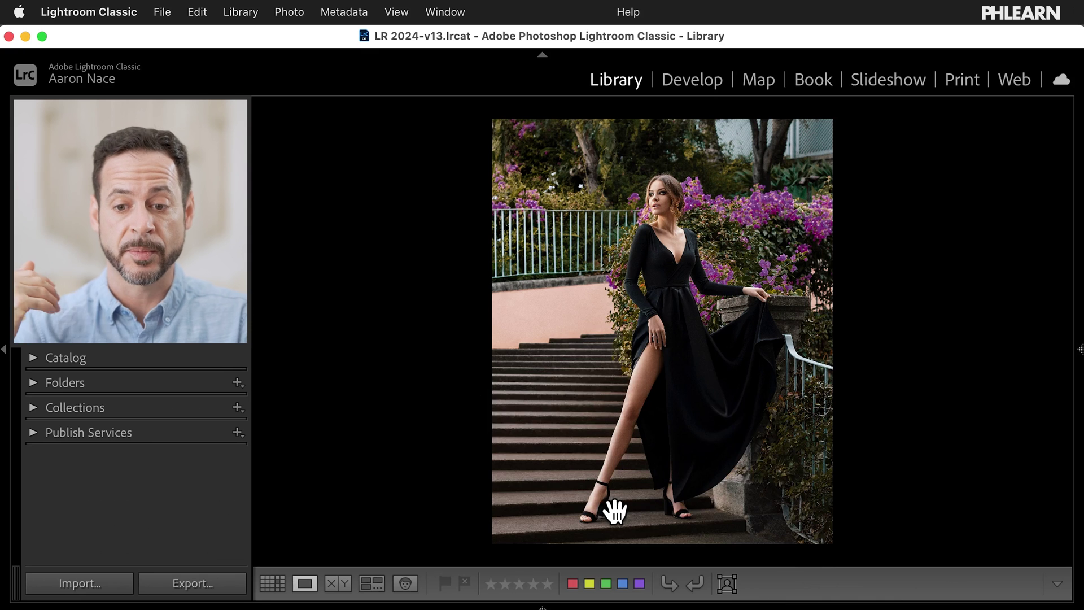
pyautogui.press('g')
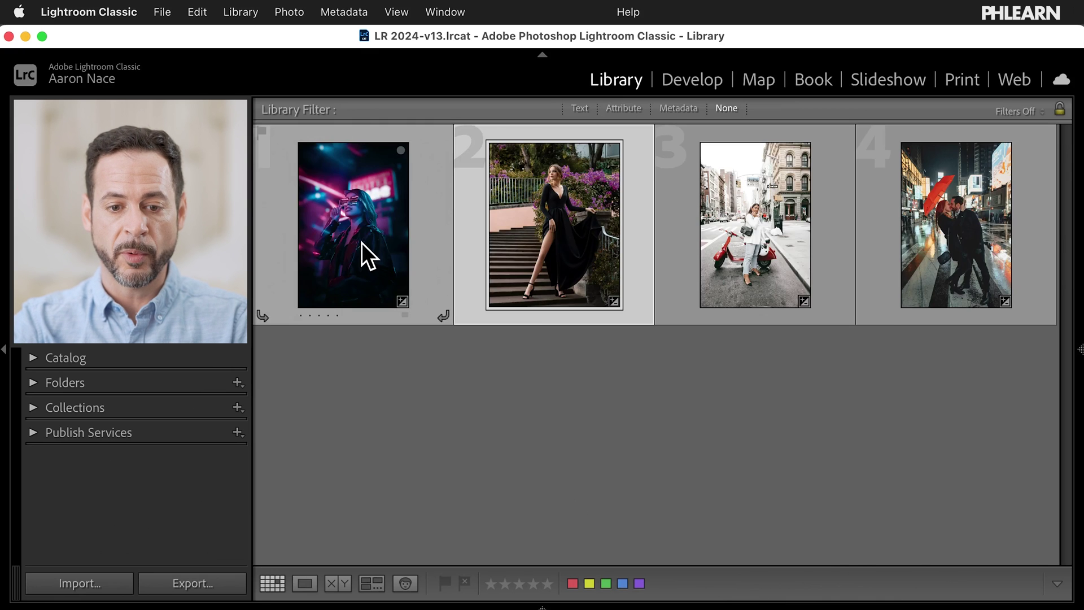
pyautogui.doubleClick(361, 242)
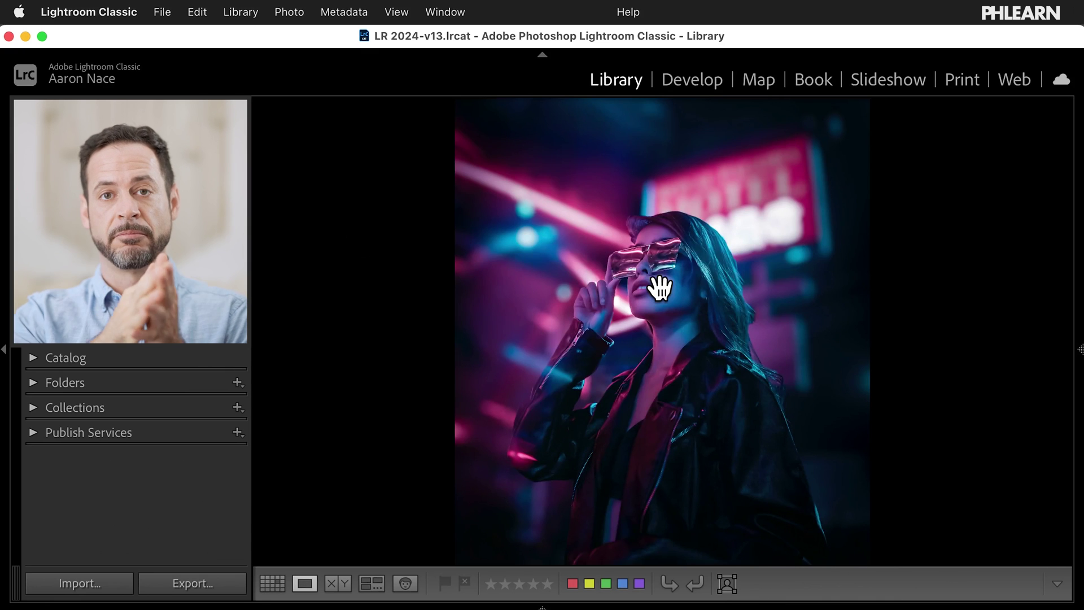
pyautogui.press('g')
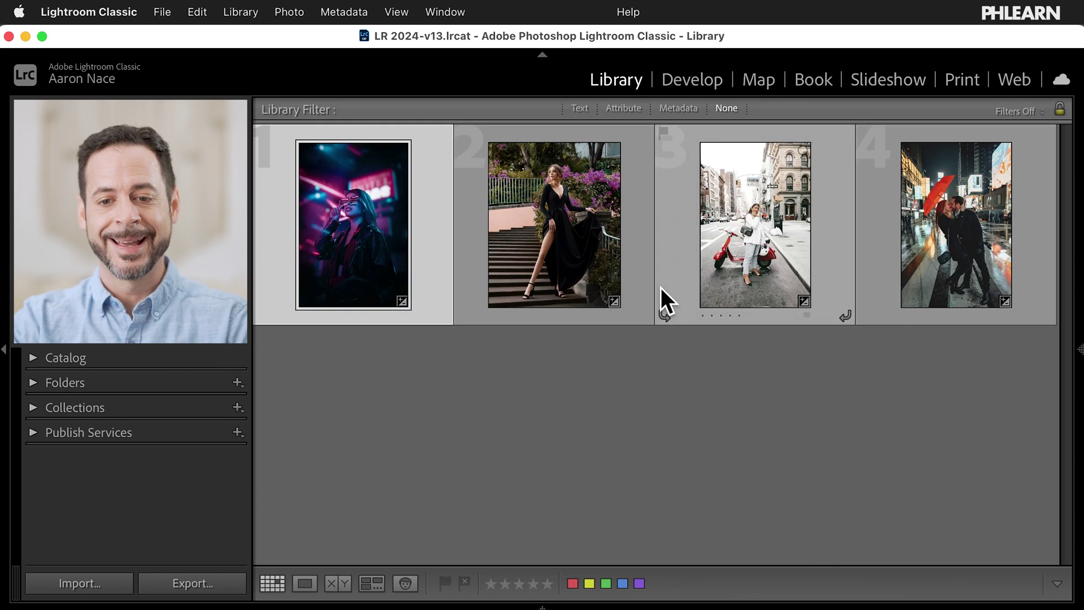
pyautogui.doubleClick(561, 190)
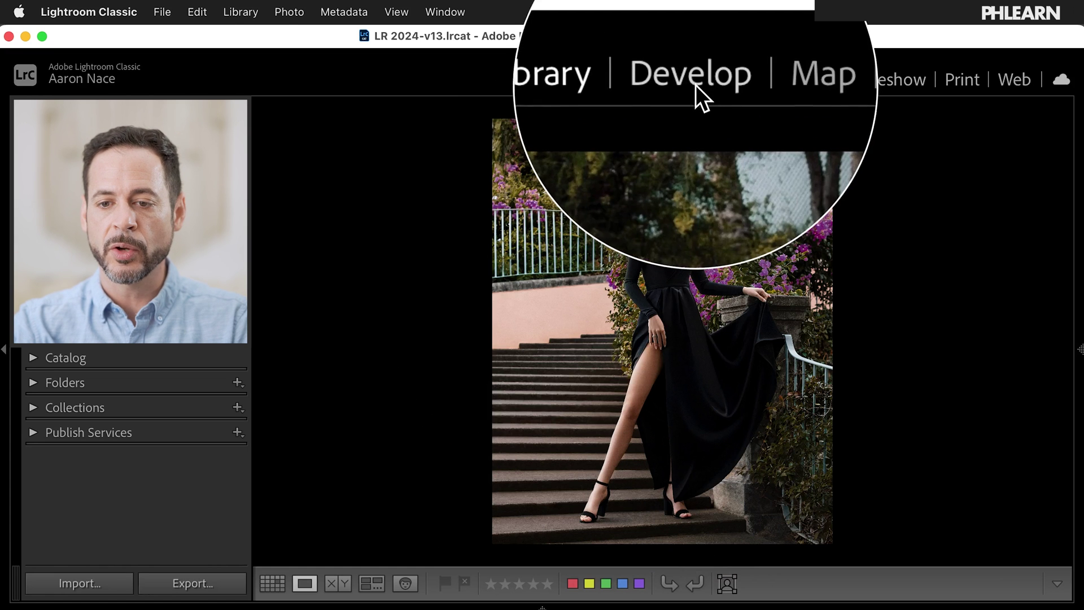
pyautogui.click(699, 86)
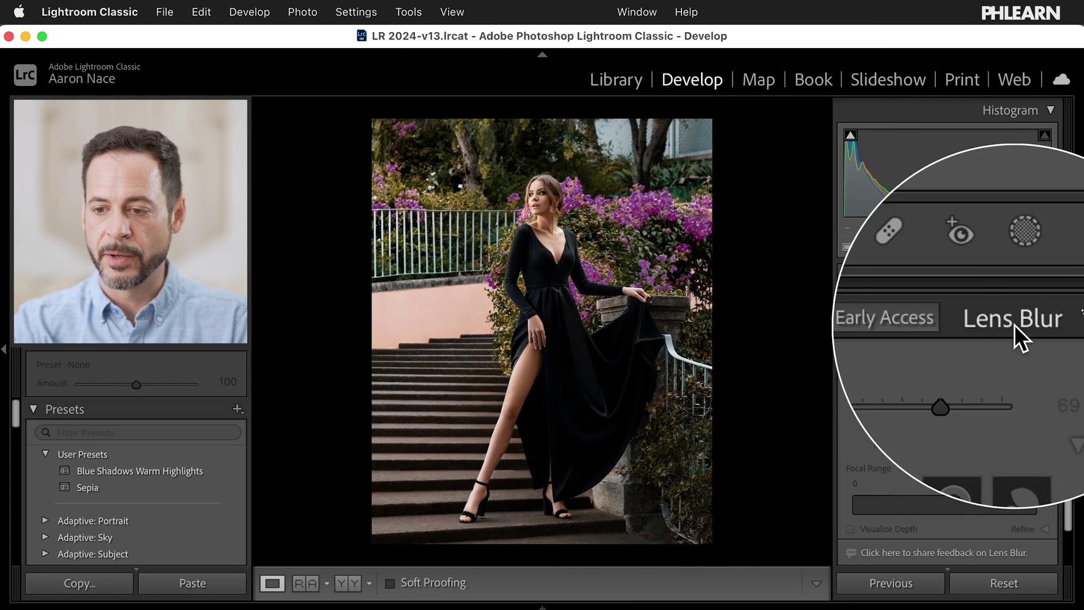
# Apply lens blur to the stairs portrait (blur 69, Boost 50), toggling the depth map on and off.
pyautogui.click(861, 345)
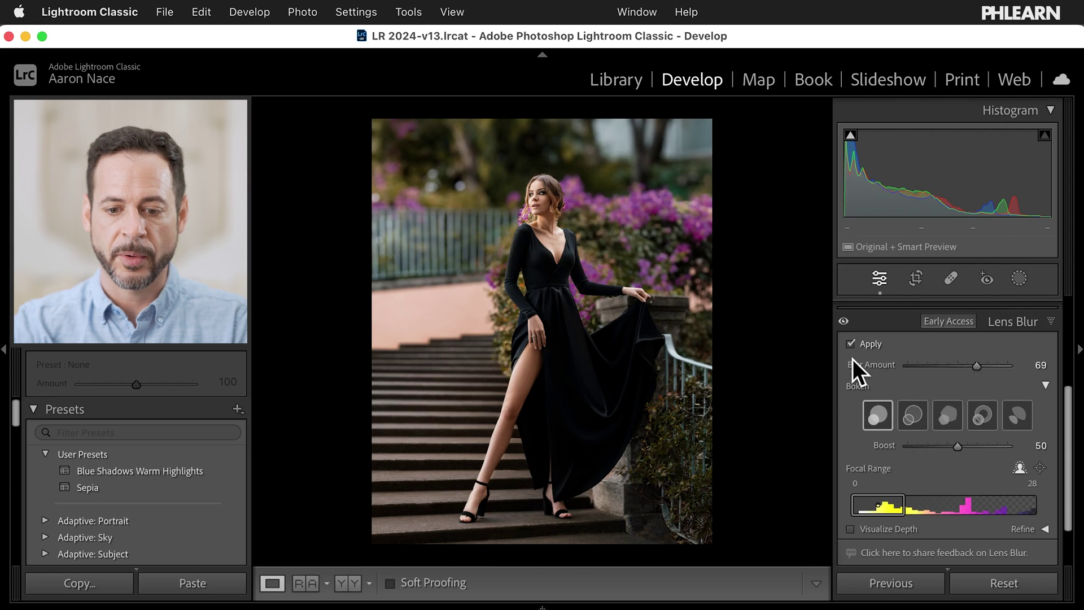
pyautogui.click(872, 529)
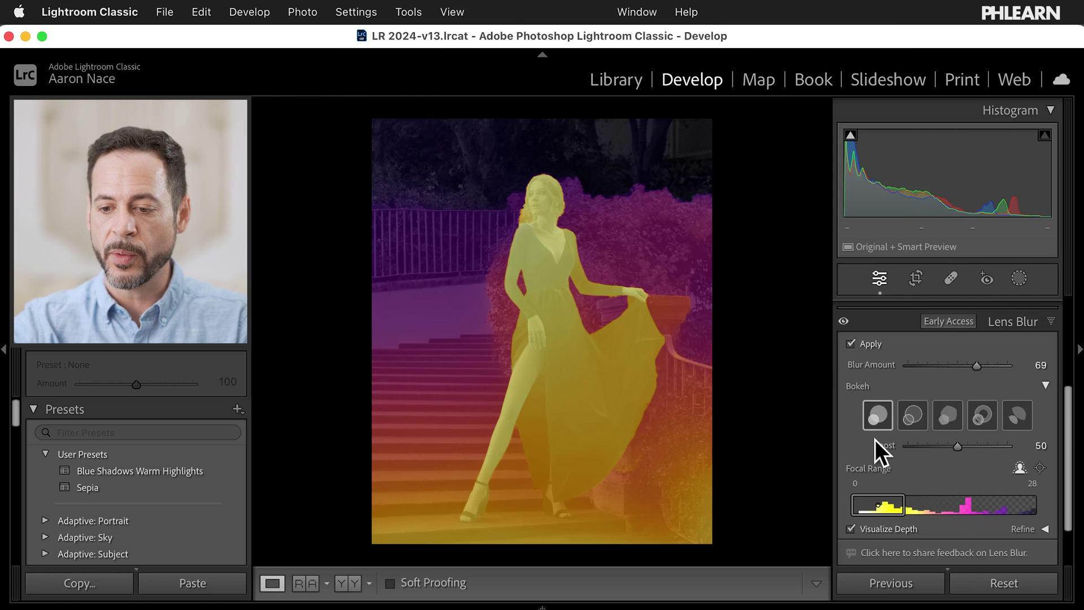
pyautogui.scroll(-2, 868, 459)
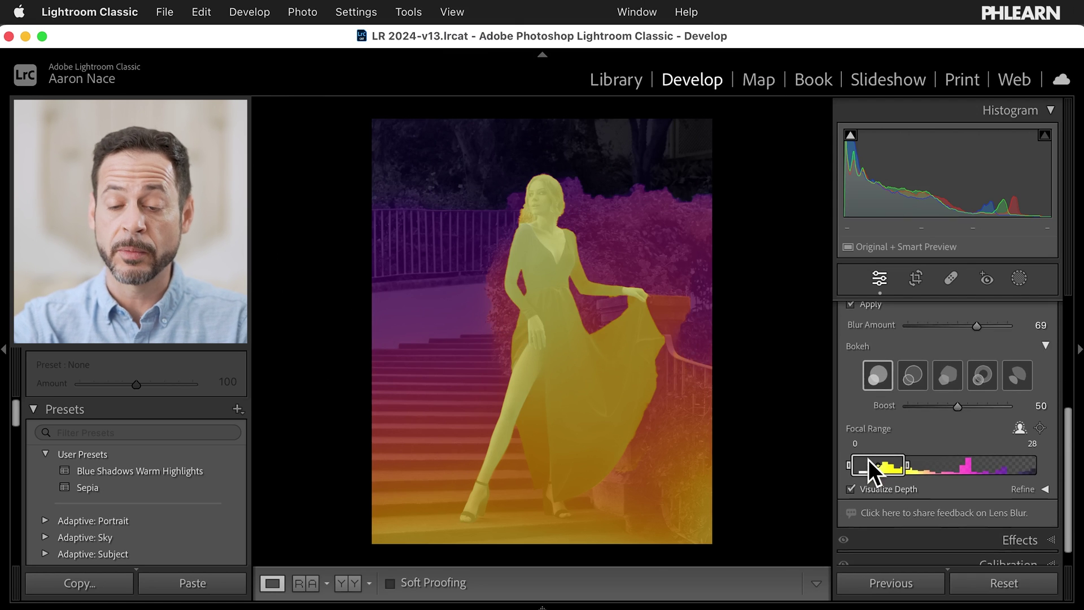
pyautogui.click(852, 488)
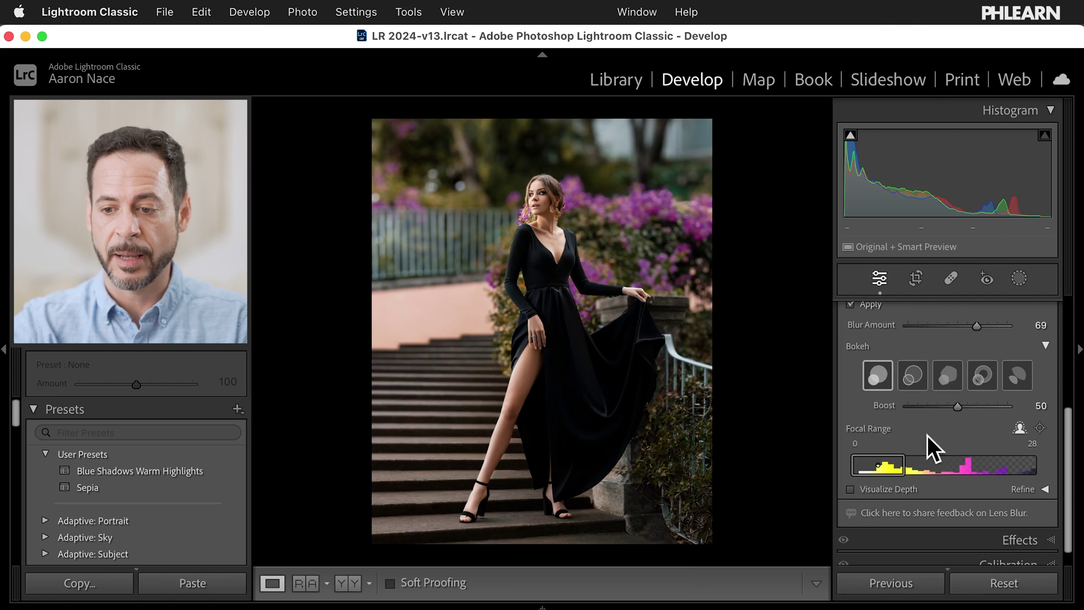
# Set the dress portrait's Blur Amount to 100, then zoom in on the dress to check detail.
pyautogui.moveTo(984, 324); pyautogui.dragTo(1022, 322)
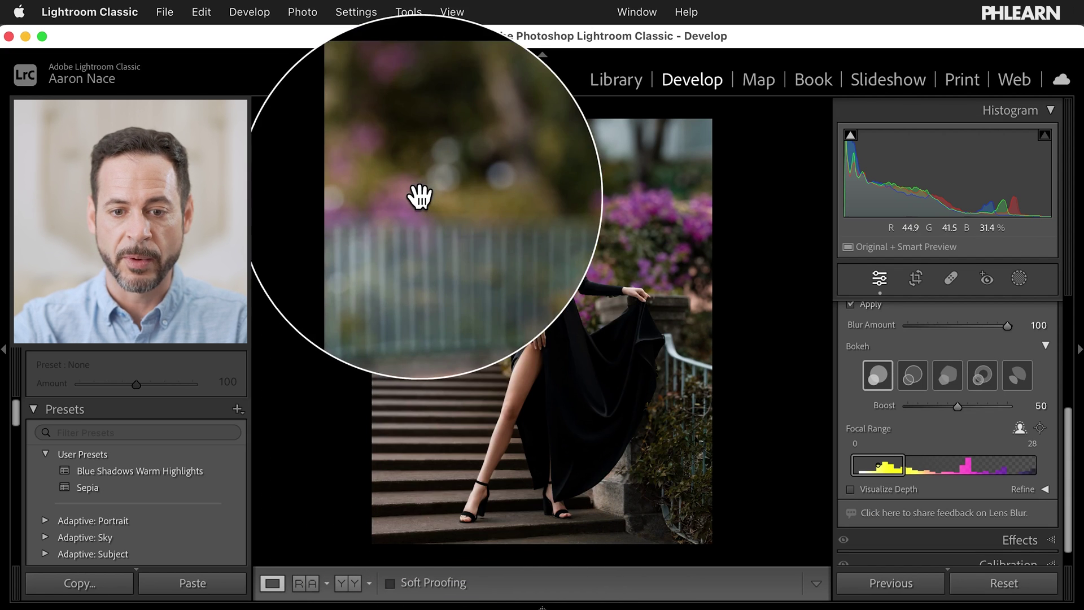
pyautogui.moveTo(1004, 327); pyautogui.dragTo(1025, 321)
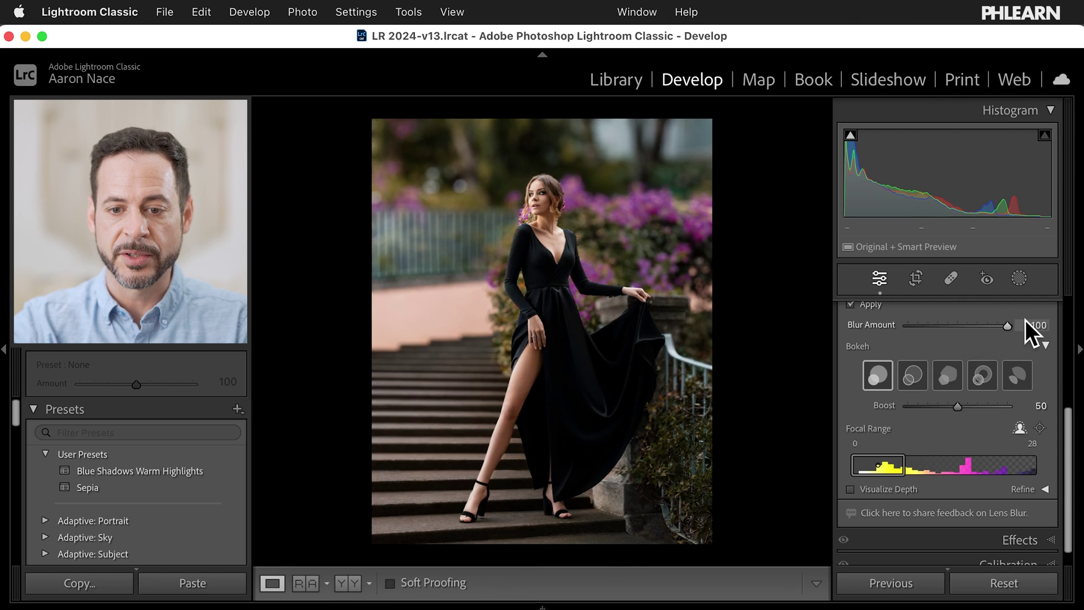
pyautogui.click(538, 213)
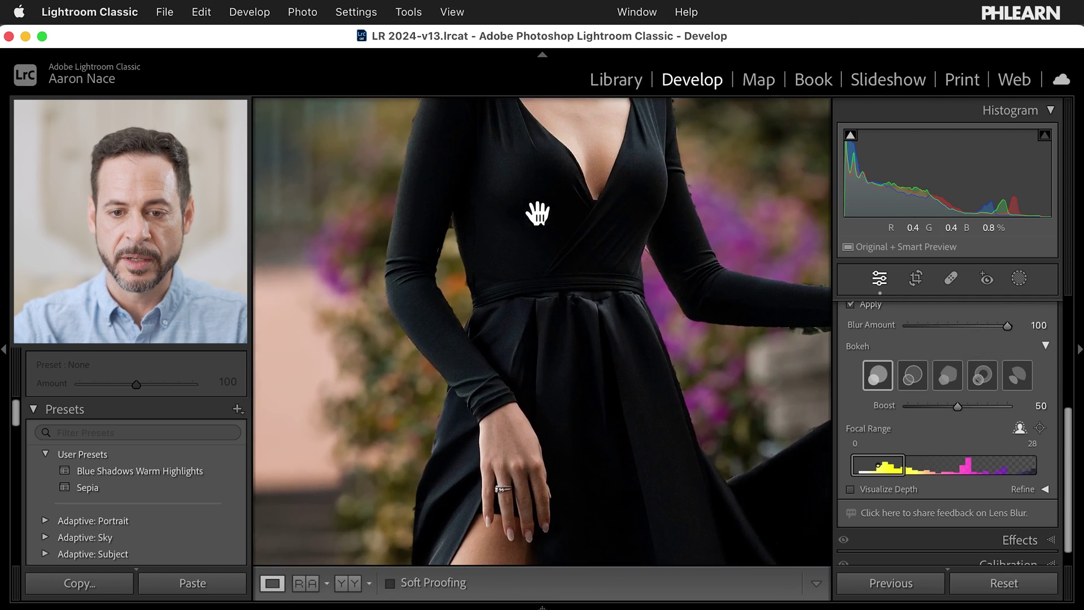
pyautogui.click(537, 213)
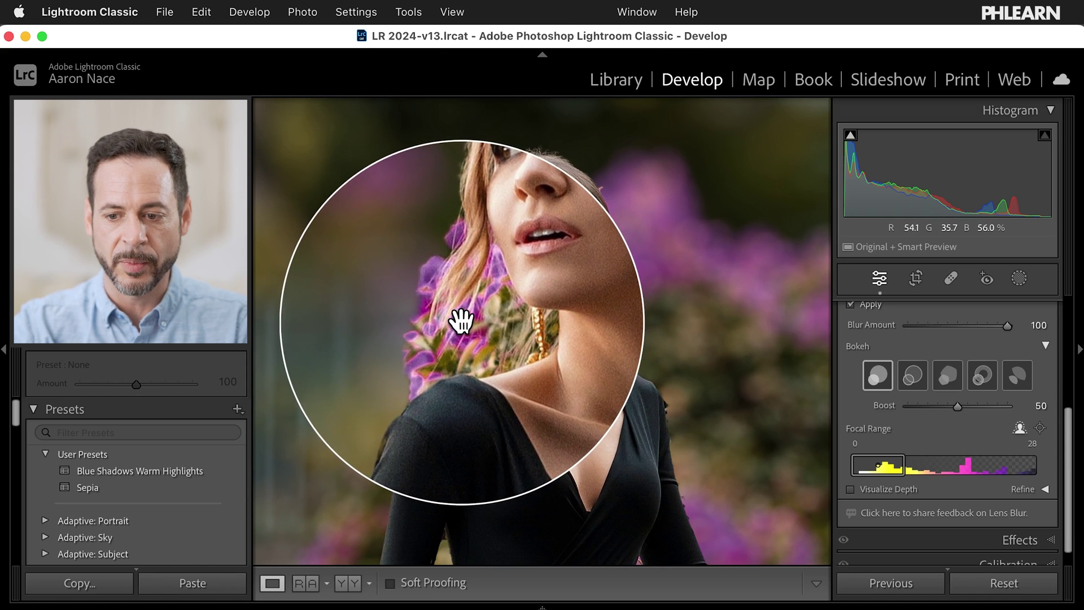
# Switch Refine to the Blur brush at size 2.0 and paint over the flowers beside her hair.
pyautogui.click(1045, 488)
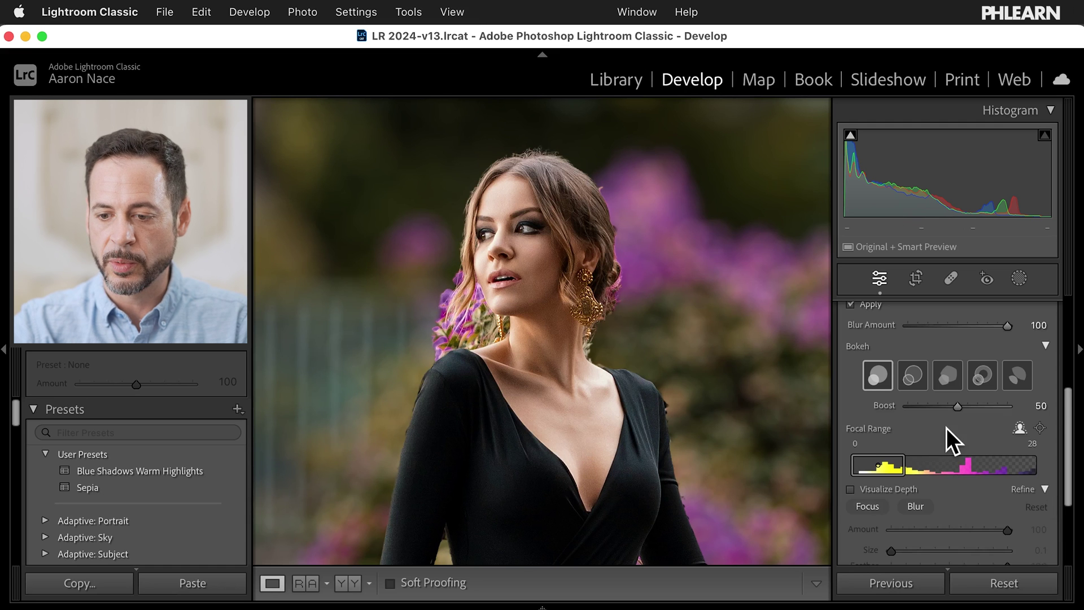
pyautogui.scroll(-3, 946, 428)
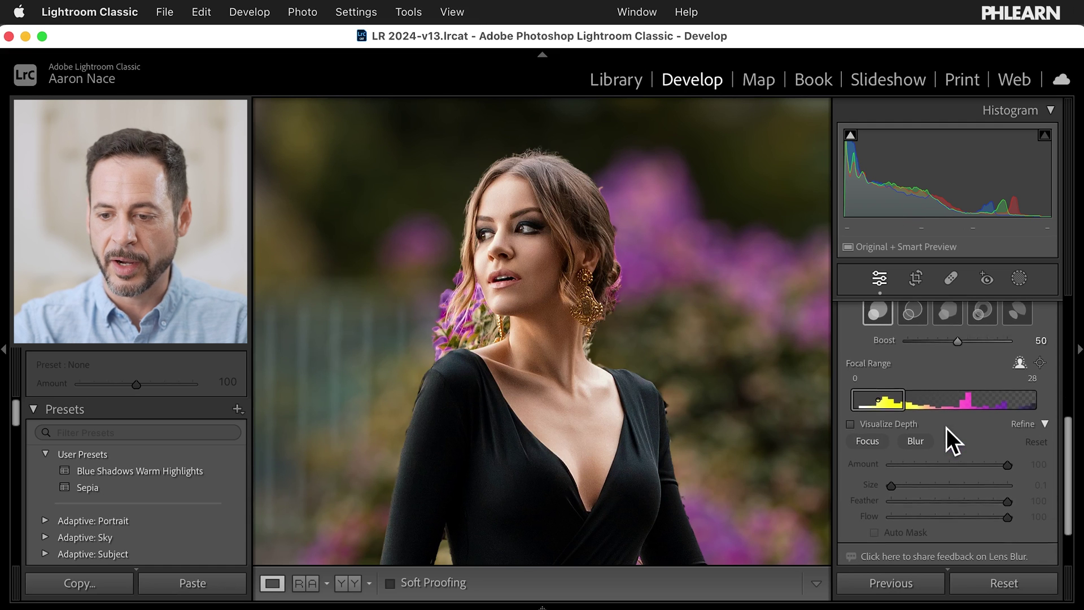
pyautogui.click(920, 440)
pyautogui.press('z')
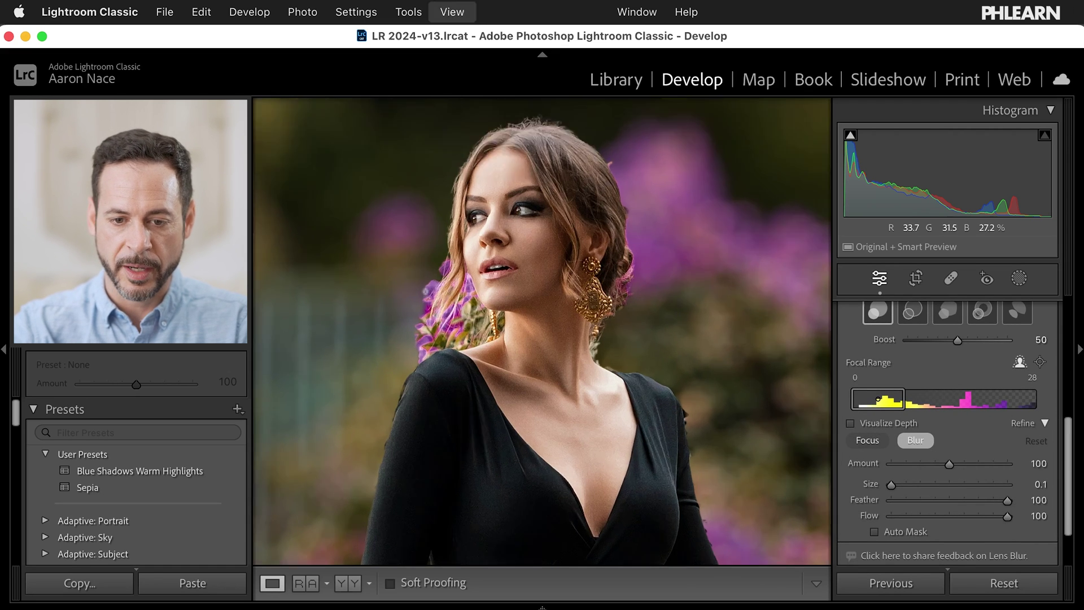
pyautogui.scroll(5, 425, 292)
pyautogui.scroll(-4, 424, 292)
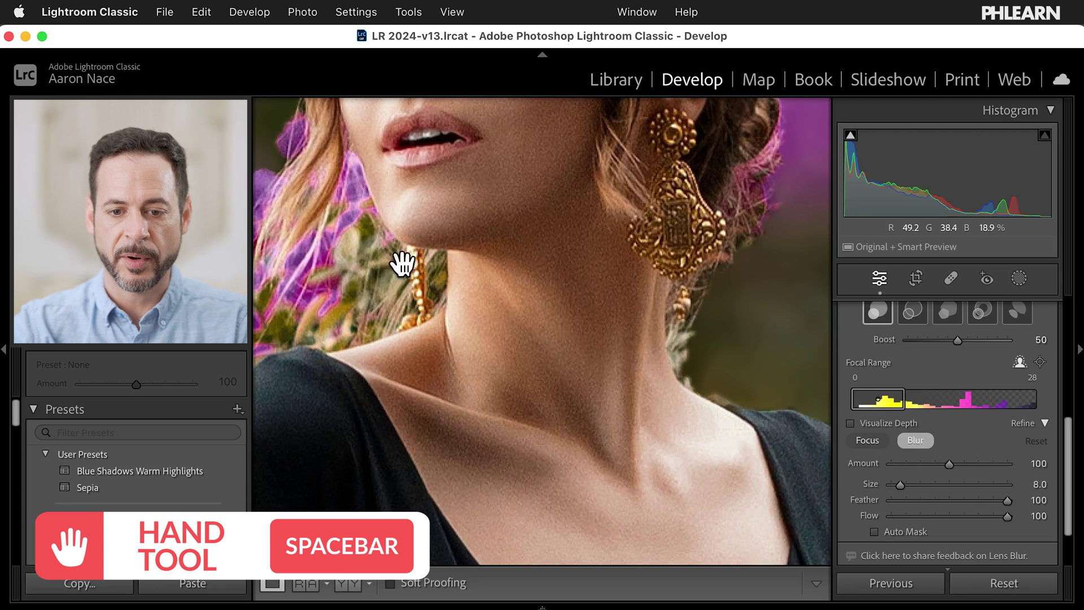
pyautogui.moveTo(405, 262); pyautogui.dragTo(549, 295)
pyautogui.scroll(-4, 443, 257)
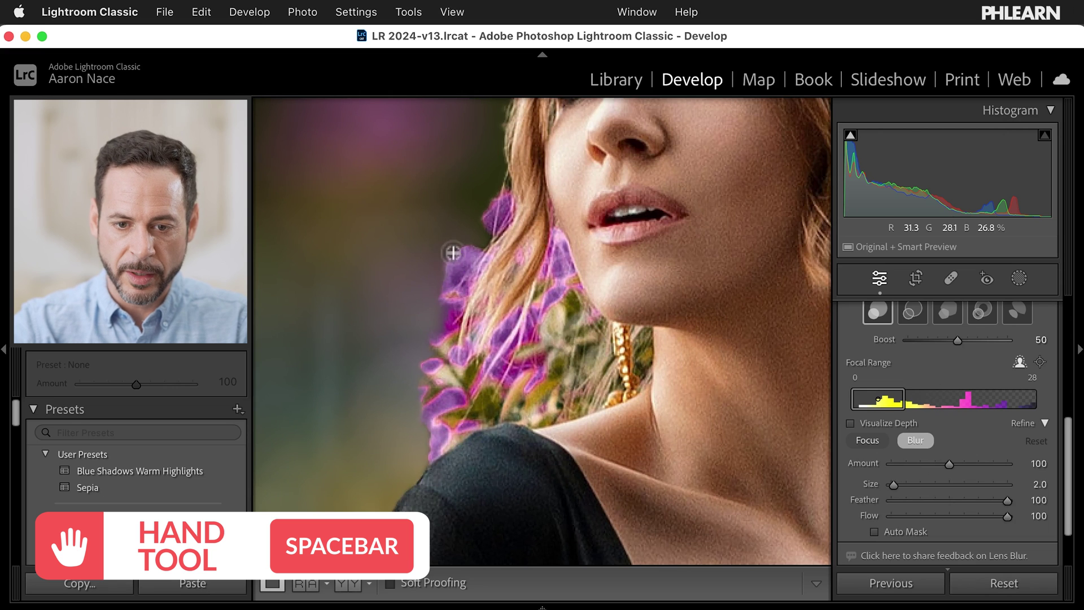
pyautogui.moveTo(453, 253); pyautogui.dragTo(461, 251)
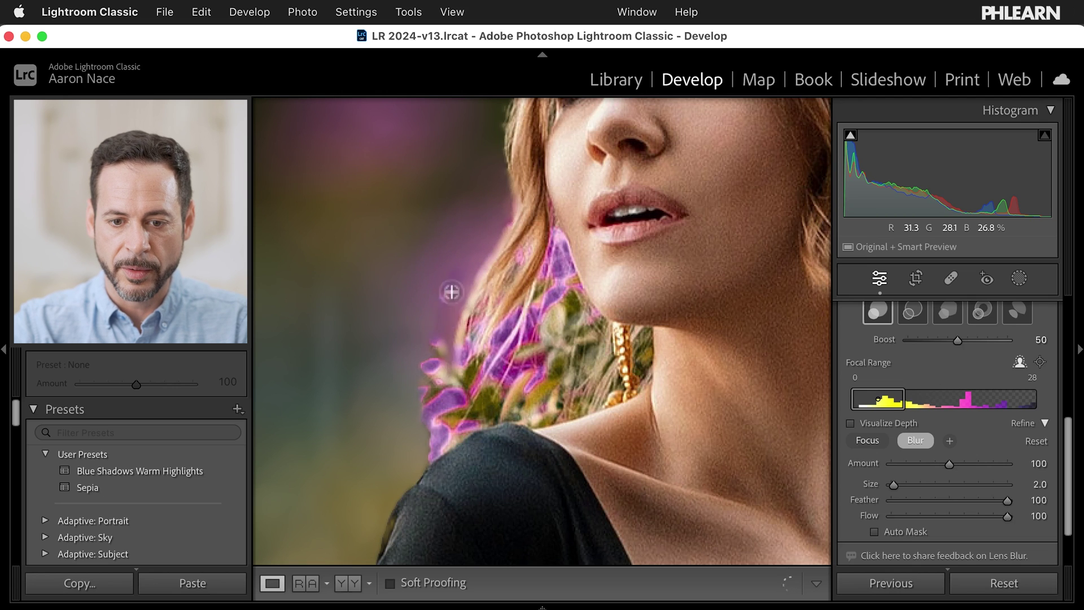
pyautogui.moveTo(429, 348); pyautogui.dragTo(445, 326)
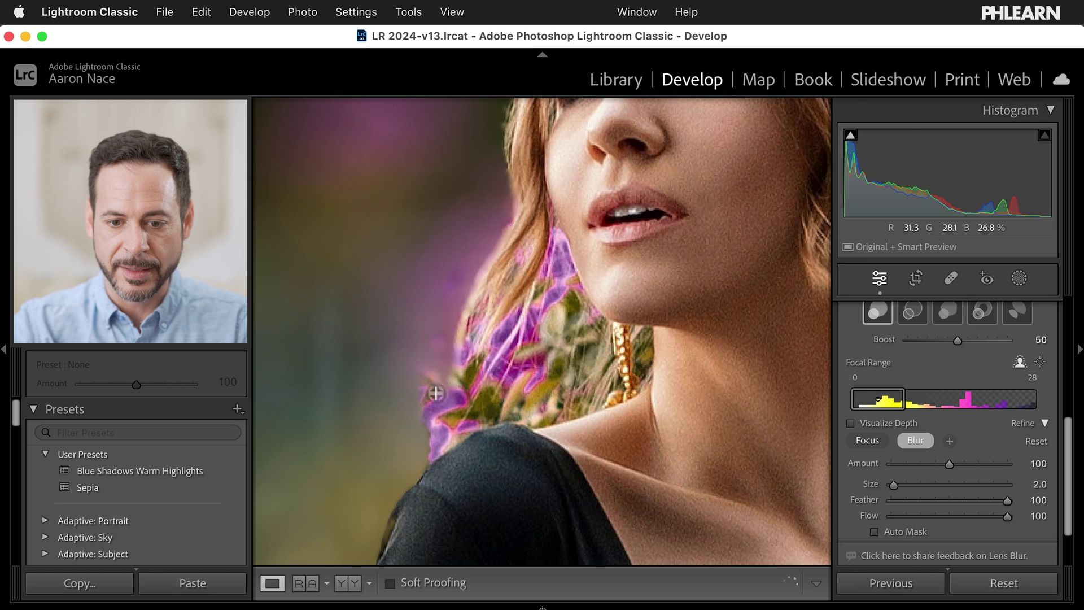
# Brush more blur over the pink flowers and green leaves along the hair edge.
pyautogui.moveTo(436, 393); pyautogui.dragTo(418, 378)
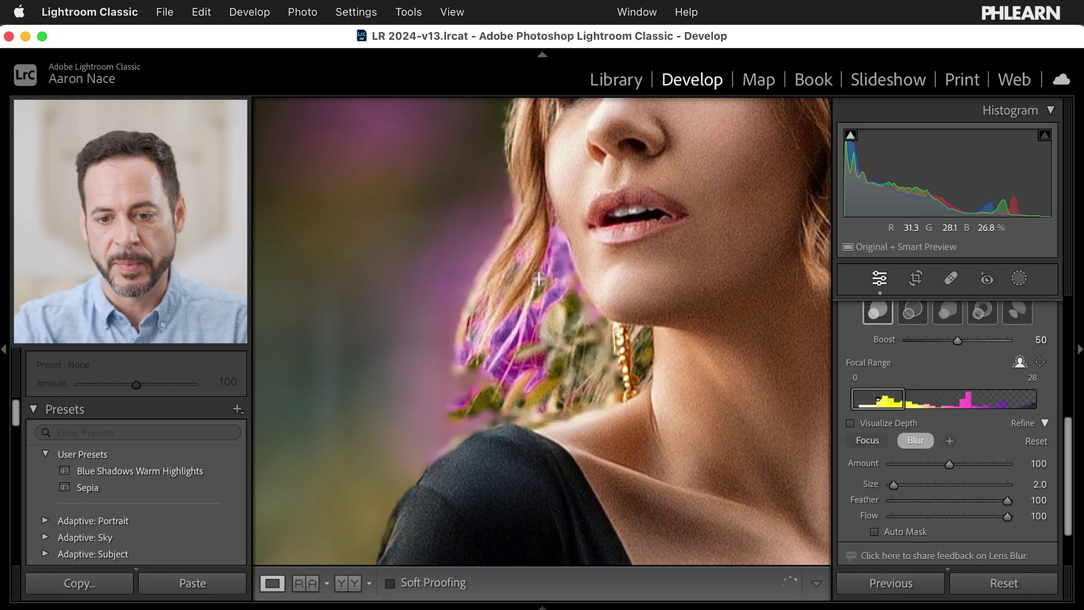
pyautogui.moveTo(548, 282); pyautogui.dragTo(476, 364)
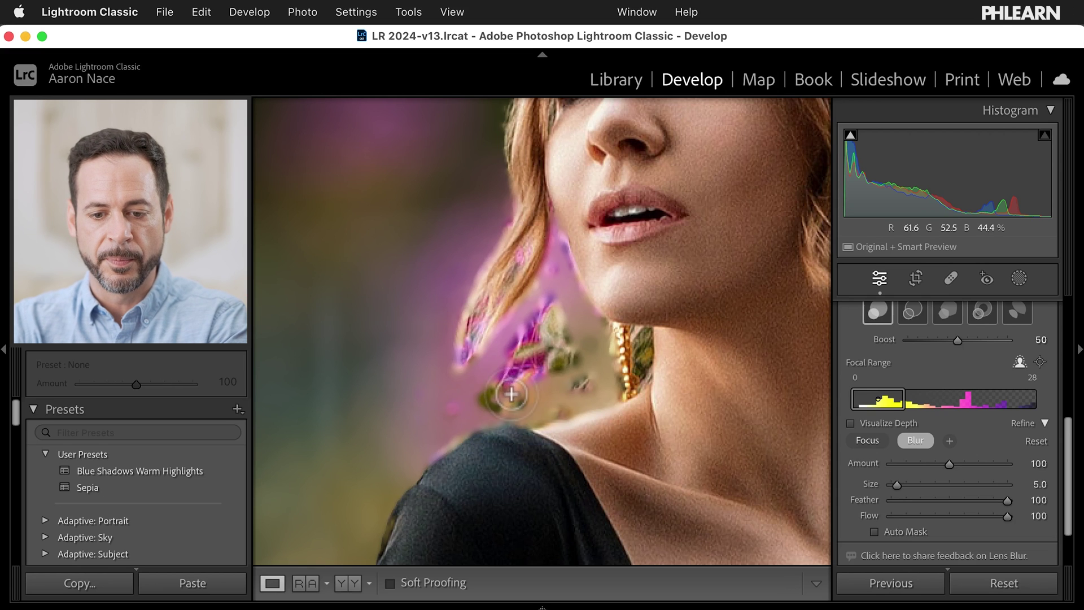
pyautogui.scroll(3, 515, 401)
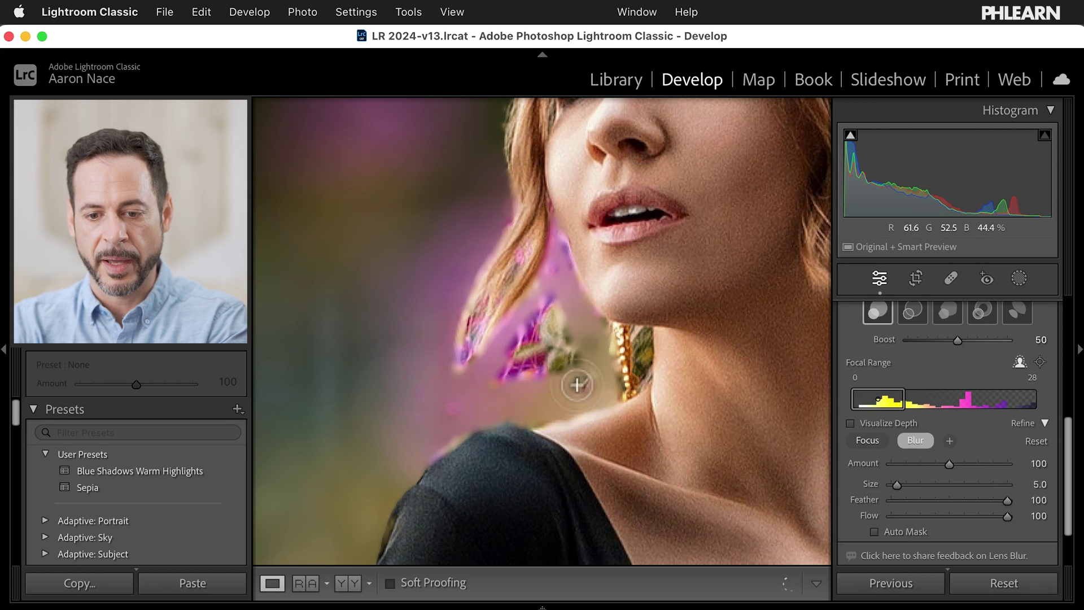
pyautogui.moveTo(581, 373); pyautogui.dragTo(558, 319)
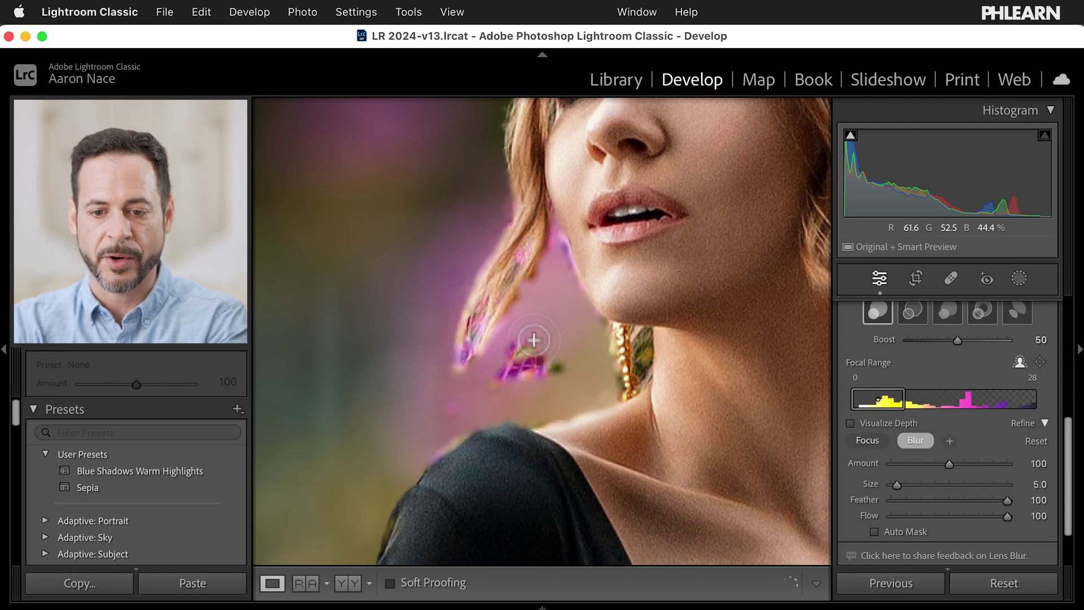
pyautogui.moveTo(533, 340); pyautogui.dragTo(550, 359)
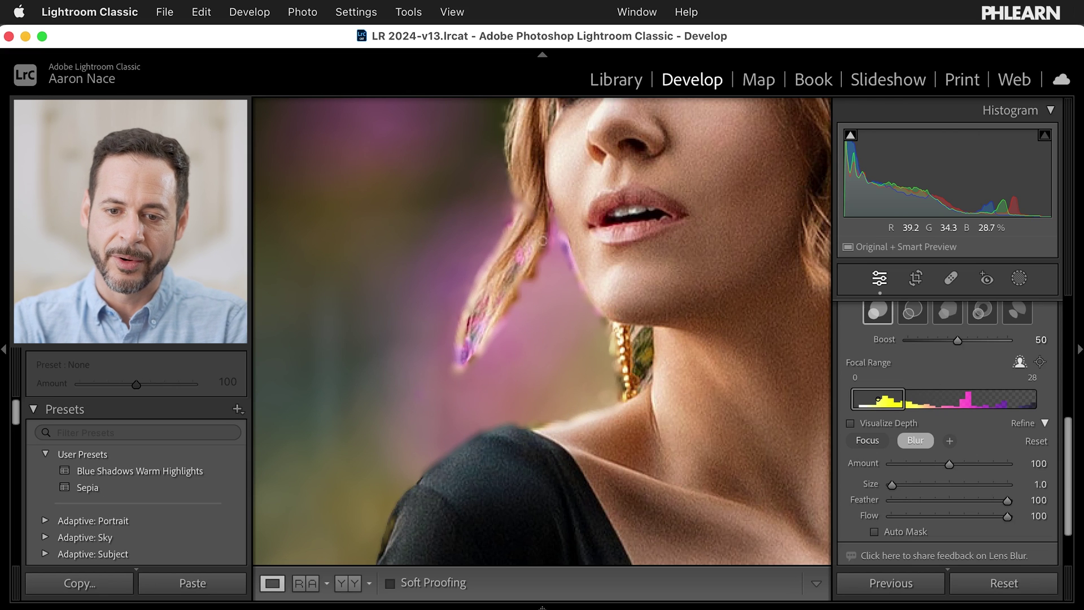
# Blur the stray hair strand against the pink background, shrink the brush, and undo that stroke.
pyautogui.moveTo(503, 173); pyautogui.dragTo(500, 205)
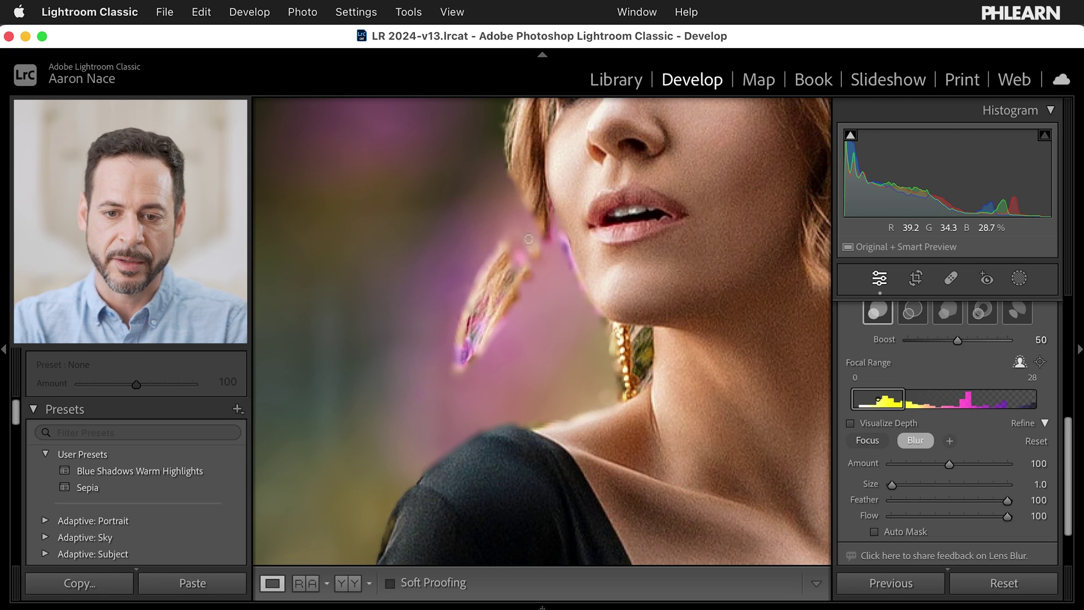
pyautogui.press('[')
pyautogui.press('[')
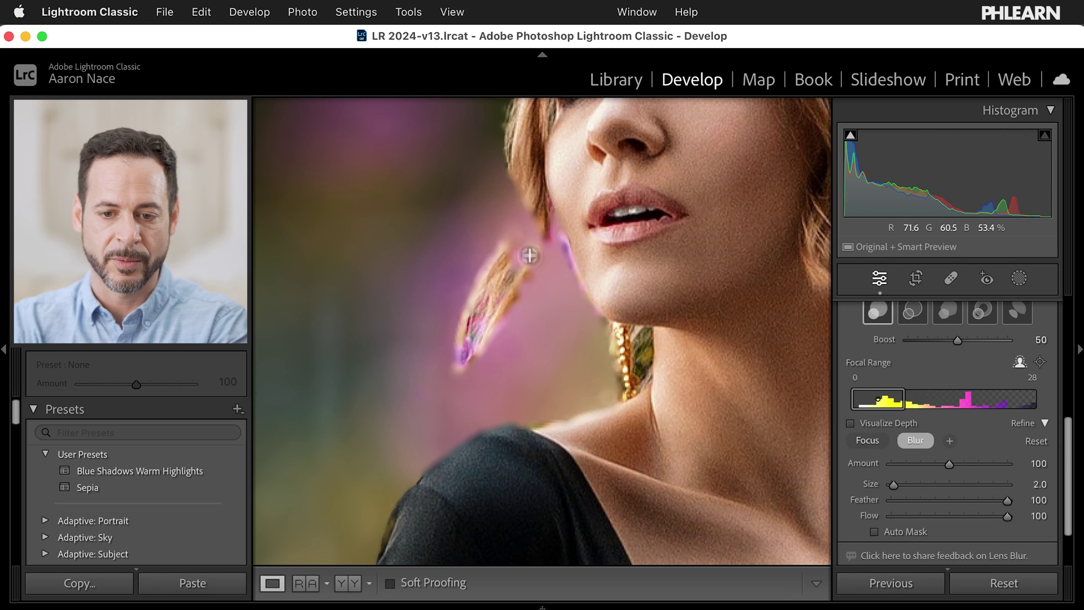
pyautogui.press('super+z')
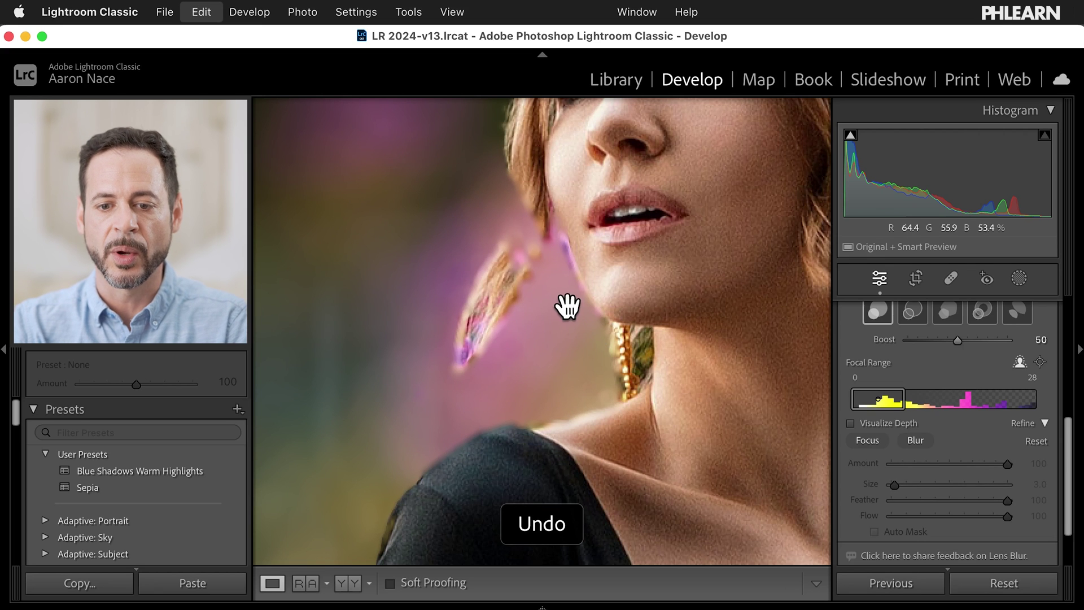
# Undo Apply Lens Blur to compare with the original photo, then redo it.
pyautogui.press('super+z')
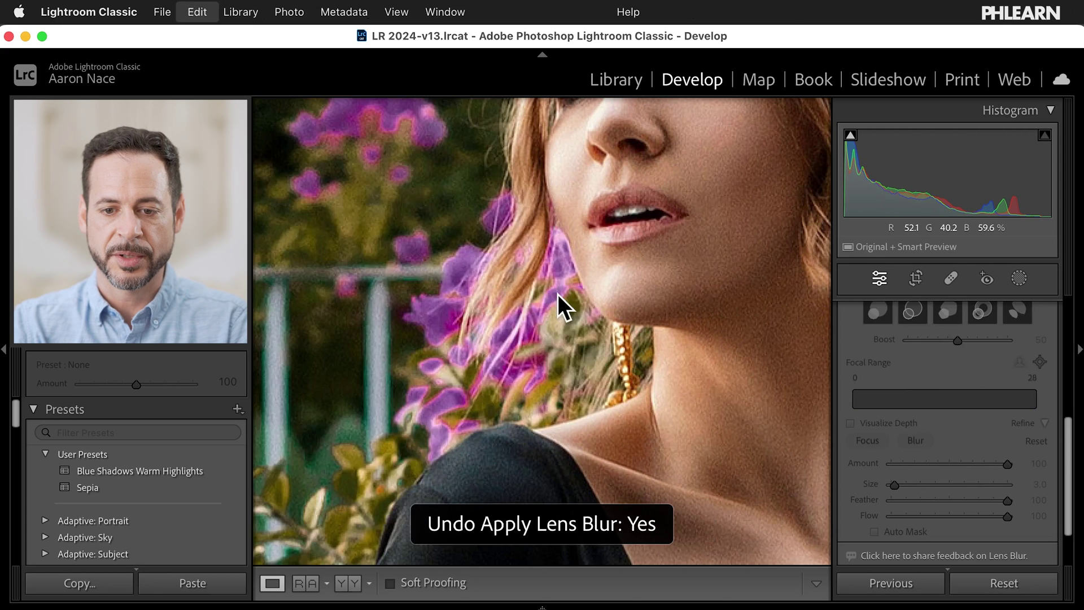
pyautogui.press('e')
pyautogui.press('super+shift+z')
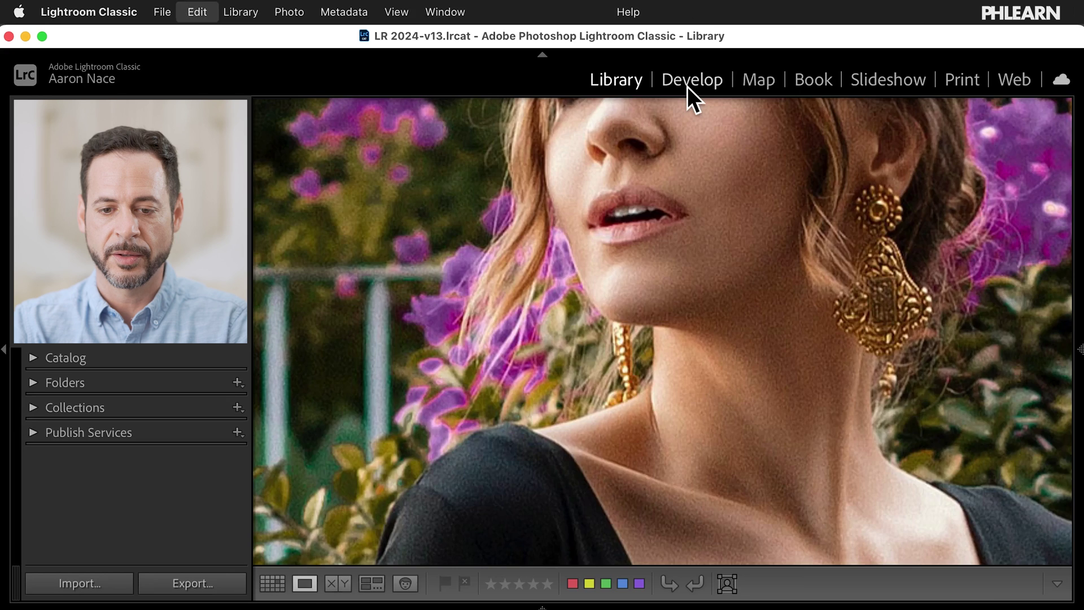
pyautogui.press('super+shift+z')
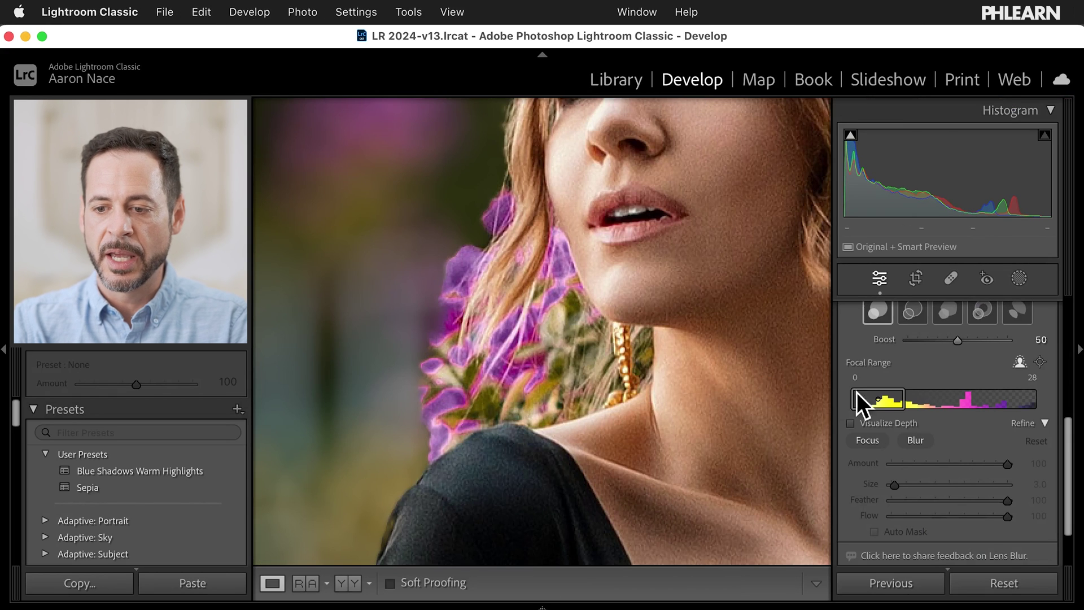
# Lower the Blur Amount to 32 and paint Focus onto the flowers beside her hair, then reselect Blur.
pyautogui.scroll(3, 941, 347)
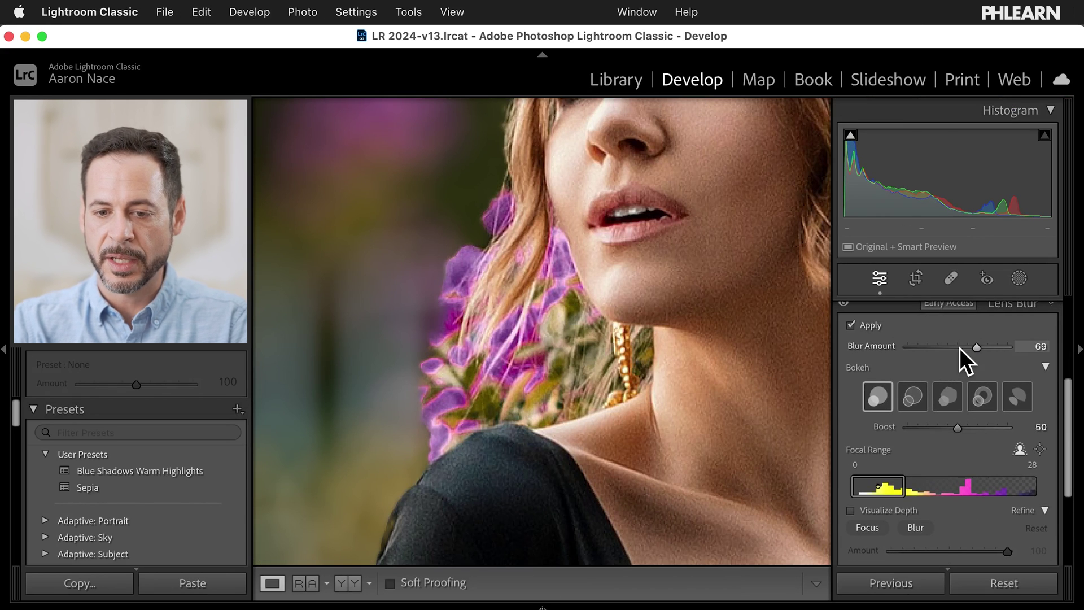
pyautogui.click(960, 347)
pyautogui.moveTo(960, 348); pyautogui.dragTo(946, 348)
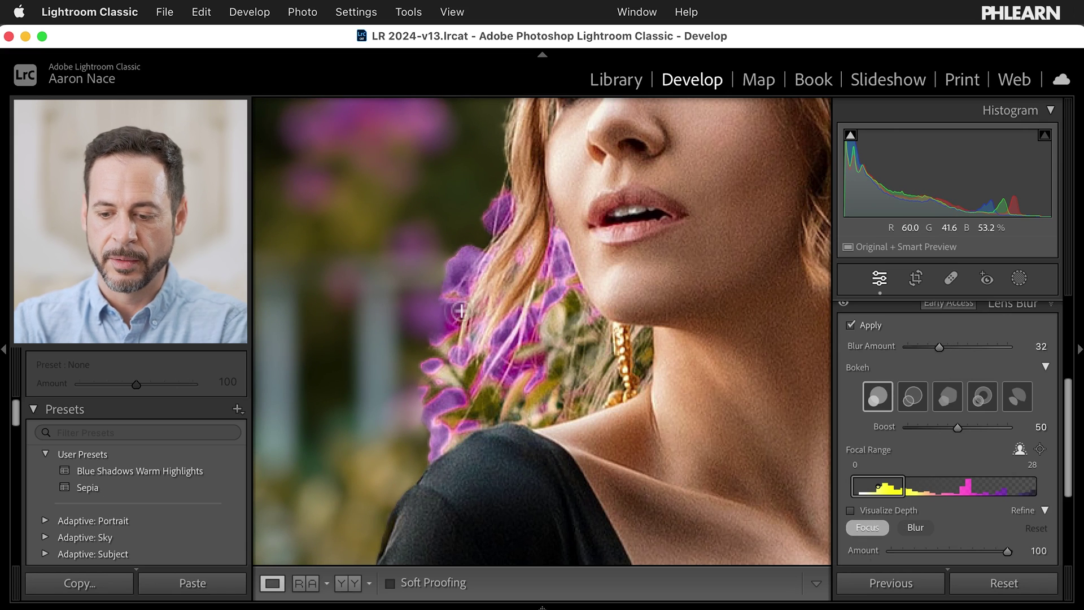
pyautogui.moveTo(439, 289)
pyautogui.mouseDown()
pyautogui.moveTo(440, 399)
pyautogui.moveTo(436, 321)
pyautogui.moveTo(454, 390)
pyautogui.moveTo(450, 325)
pyautogui.moveTo(415, 321)
pyautogui.moveTo(438, 326)
pyautogui.moveTo(439, 293)
pyautogui.moveTo(434, 308)
pyautogui.moveTo(412, 306)
pyautogui.moveTo(456, 329)
pyautogui.moveTo(449, 393)
pyautogui.moveTo(411, 421)
pyautogui.moveTo(434, 404)
pyautogui.moveTo(440, 438)
pyautogui.mouseUp()
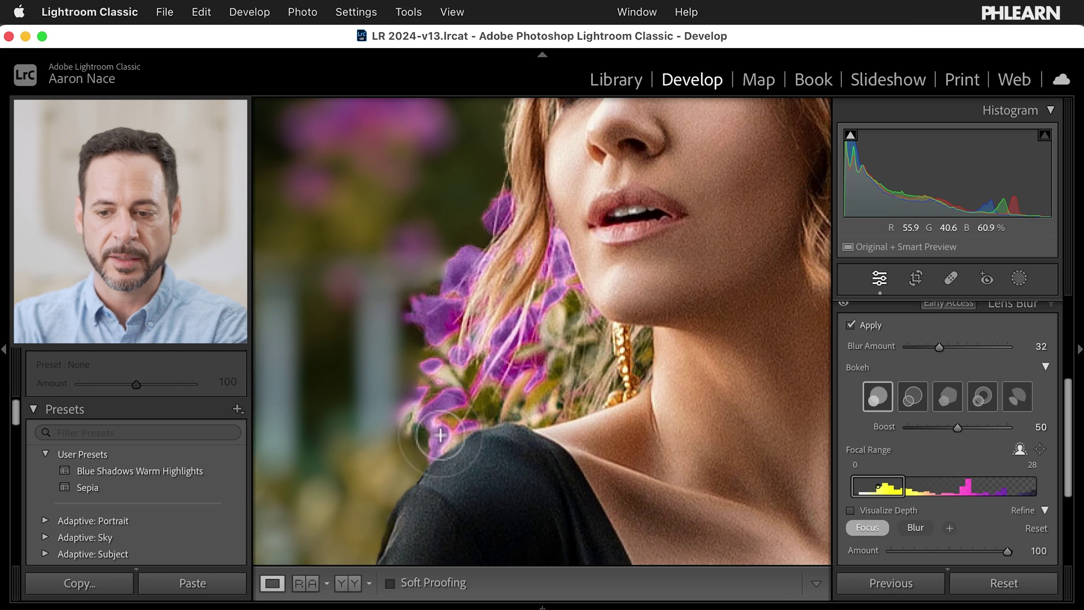
pyautogui.click(916, 528)
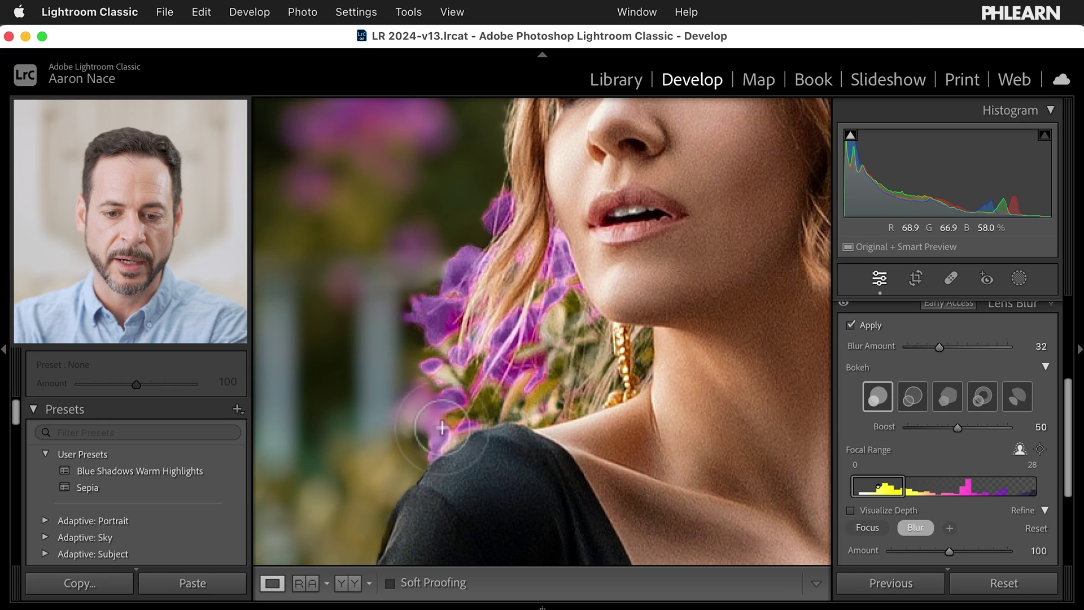
# Zoom in around the lips, chin and earring to inspect the blur edges, then fit the photo.
pyautogui.scroll(3, 413, 336)
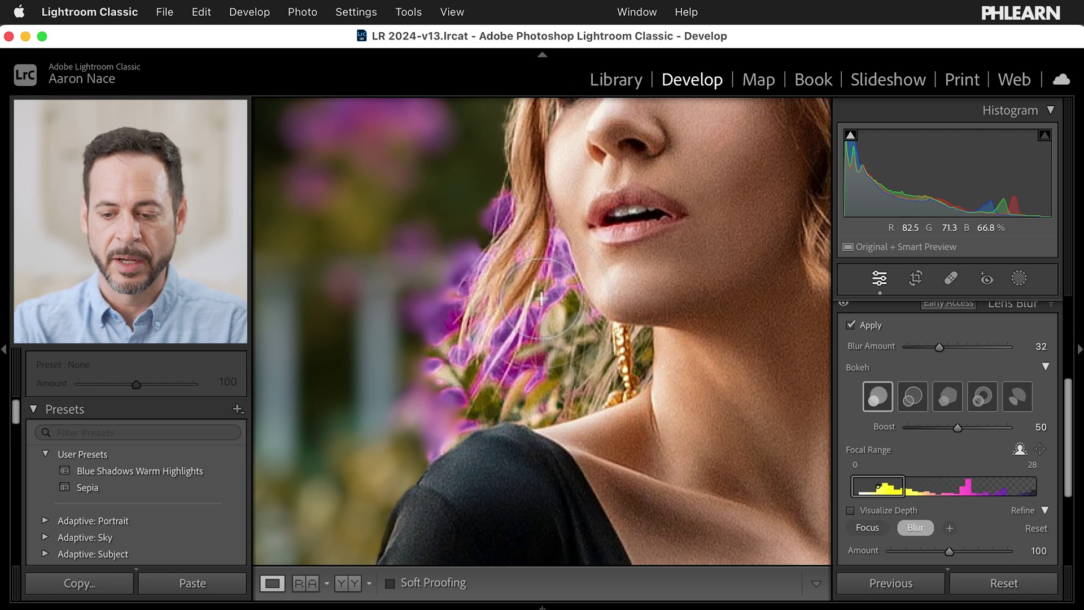
pyautogui.press('z')
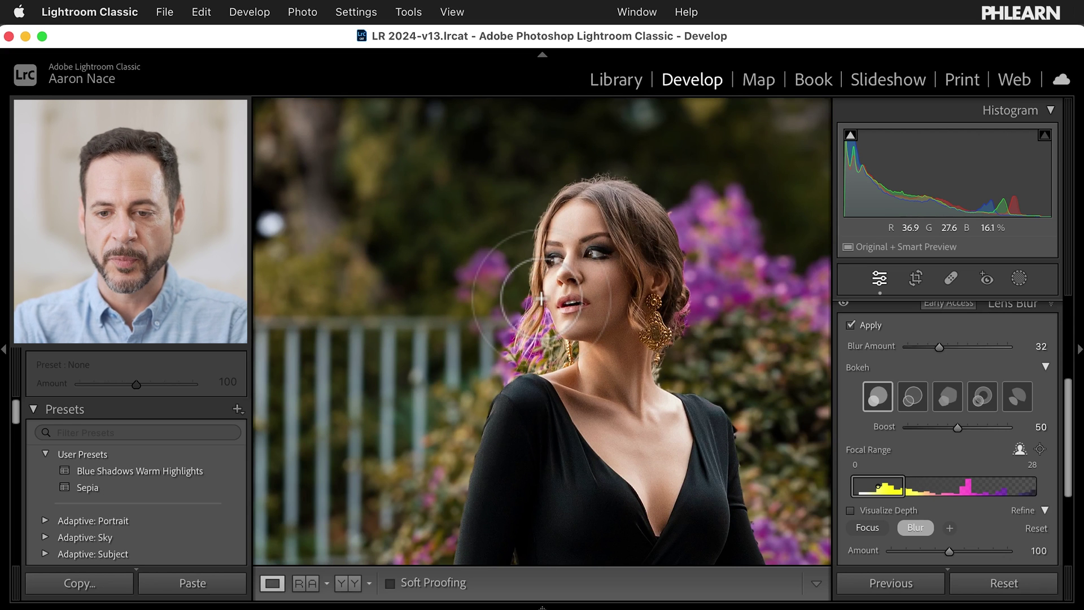
pyautogui.press('z')
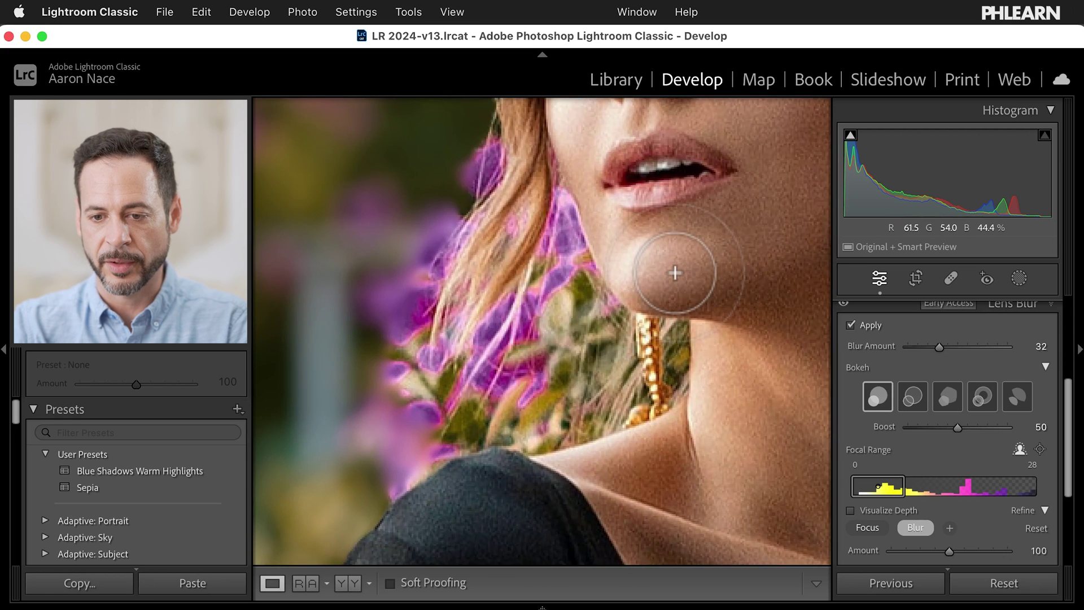
pyautogui.moveTo(704, 242); pyautogui.dragTo(221, 392)
pyautogui.moveTo(562, 357); pyautogui.dragTo(1038, 173)
pyautogui.moveTo(576, 328); pyautogui.dragTo(589, 309)
pyautogui.moveTo(558, 191)
pyautogui.mouseDown()
pyautogui.moveTo(496, 243)
pyautogui.moveTo(496, 227)
pyautogui.mouseUp()
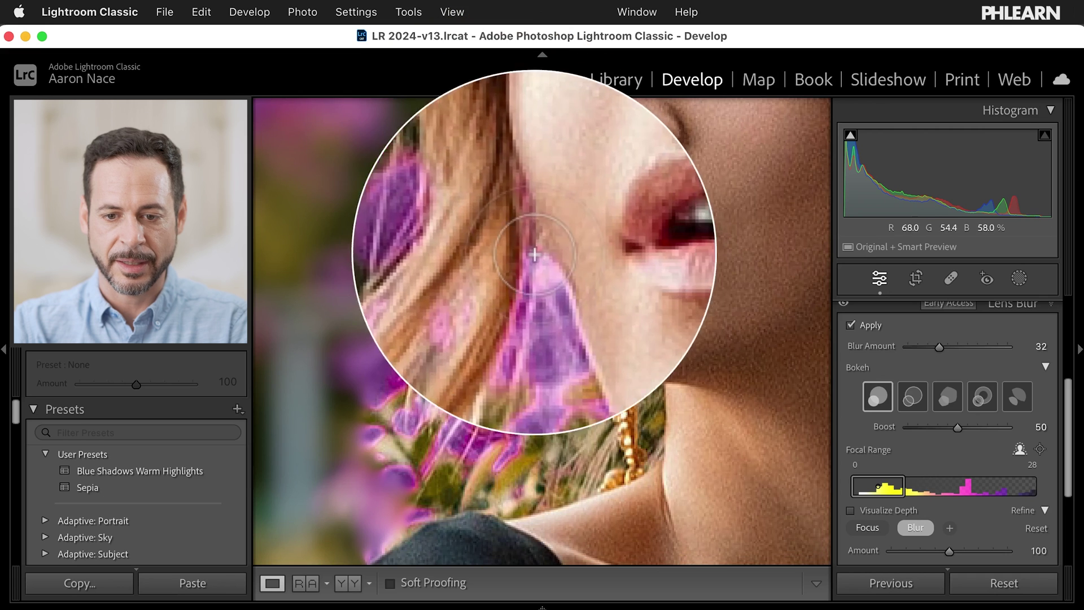
pyautogui.press('\\')
pyautogui.press('super+minus')
pyautogui.press('super+minus')
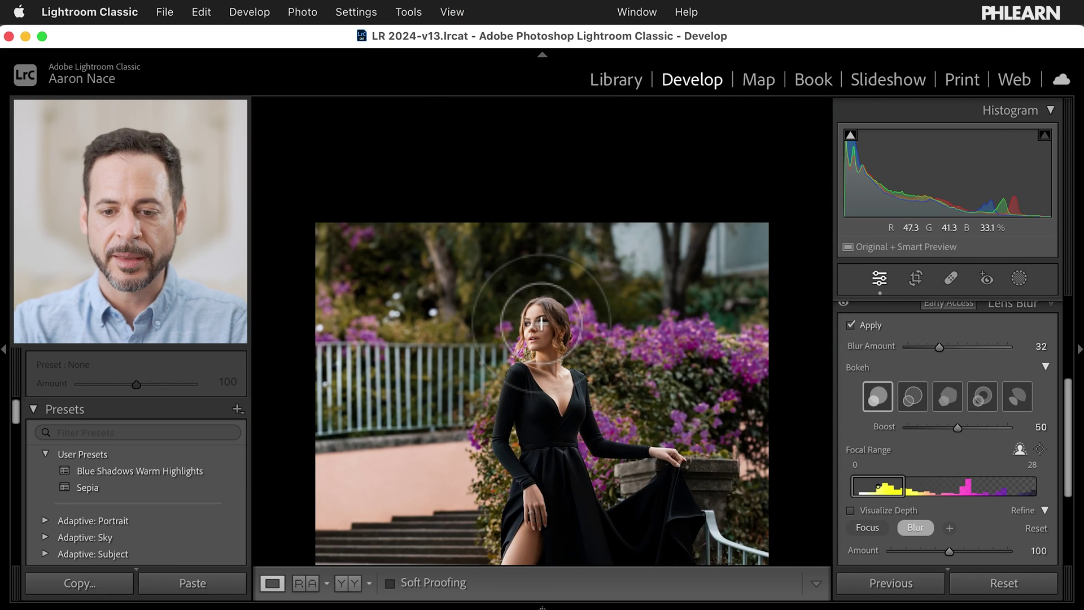
pyautogui.press('super+minus')
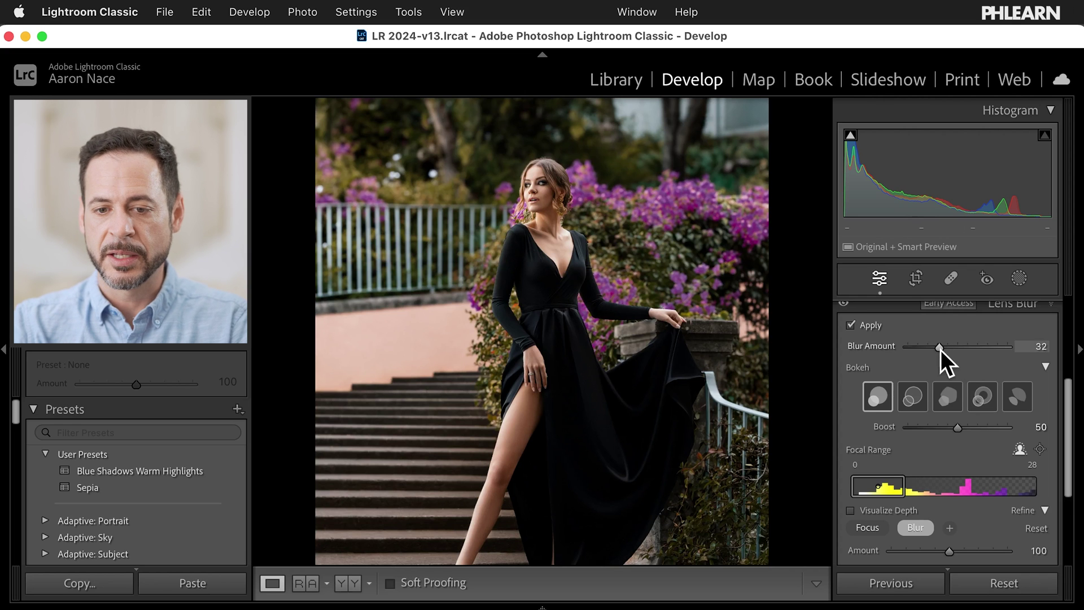
# Raise the Blur Amount to 41 and zoom in on the dress to check it.
pyautogui.moveTo(940, 347)
pyautogui.mouseDown()
pyautogui.moveTo(862, 343)
pyautogui.moveTo(980, 338)
pyautogui.moveTo(890, 335)
pyautogui.moveTo(964, 350)
pyautogui.moveTo(954, 348)
pyautogui.mouseUp()
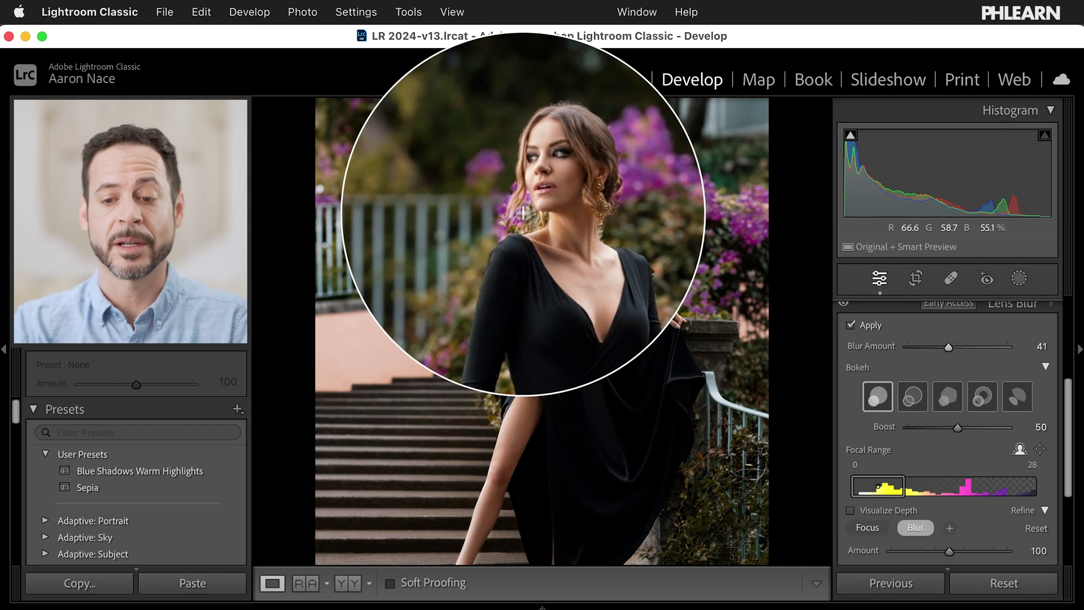
pyautogui.press('z')
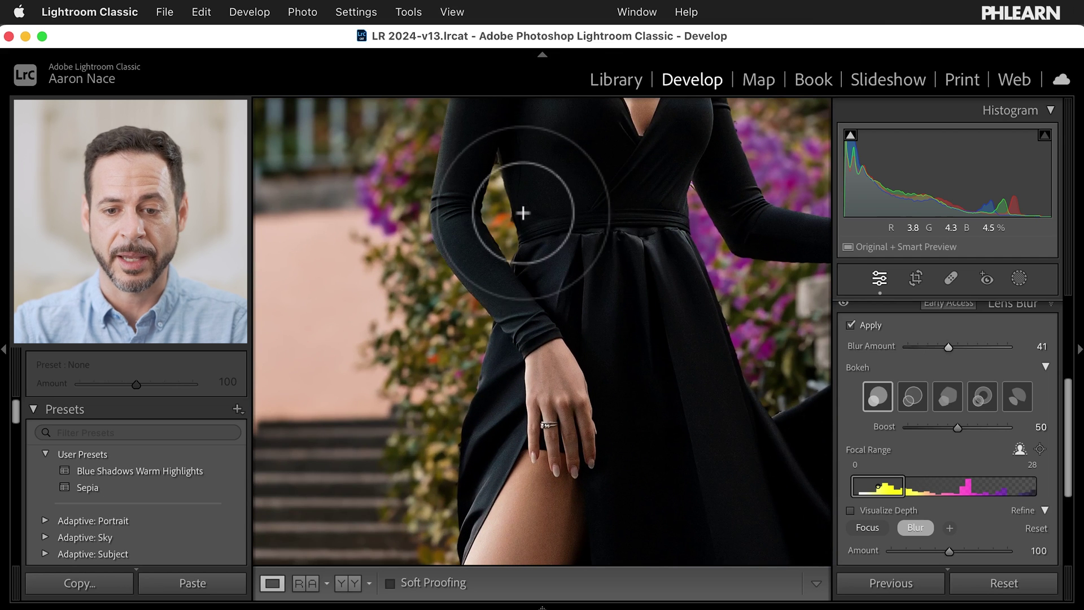
pyautogui.press('z')
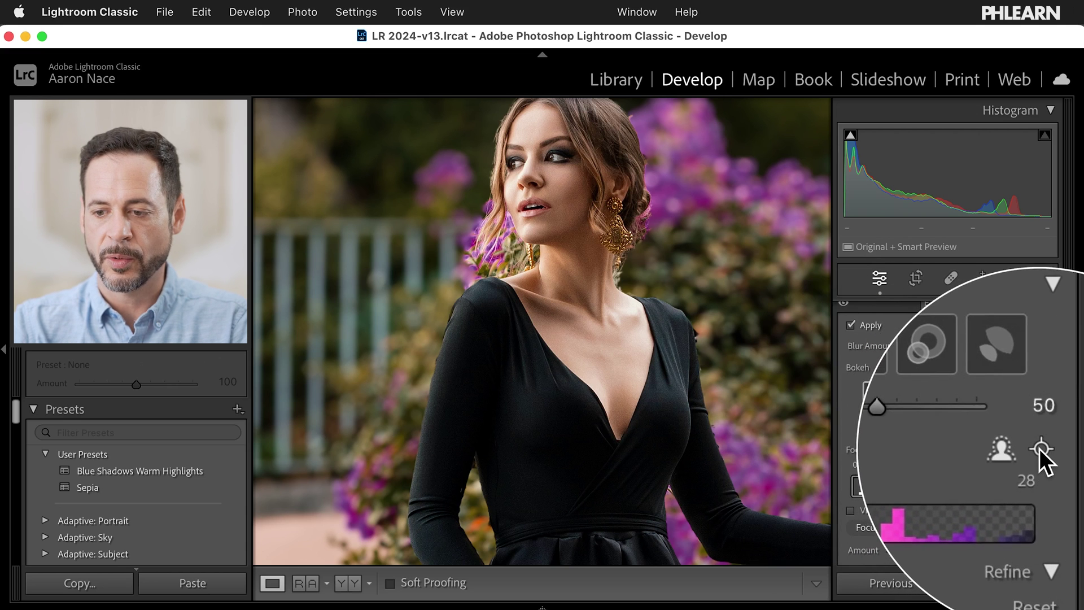
# Set the focal range on the woman with the focus picker and subject focus, keeping 0–28.
pyautogui.click(1040, 448)
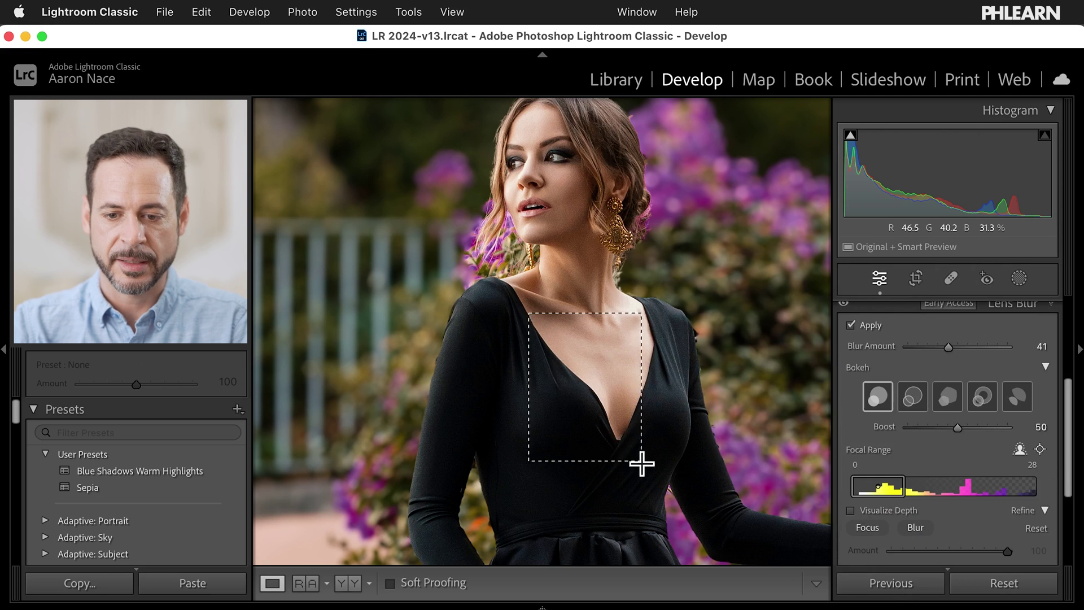
pyautogui.moveTo(642, 463); pyautogui.dragTo(642, 466)
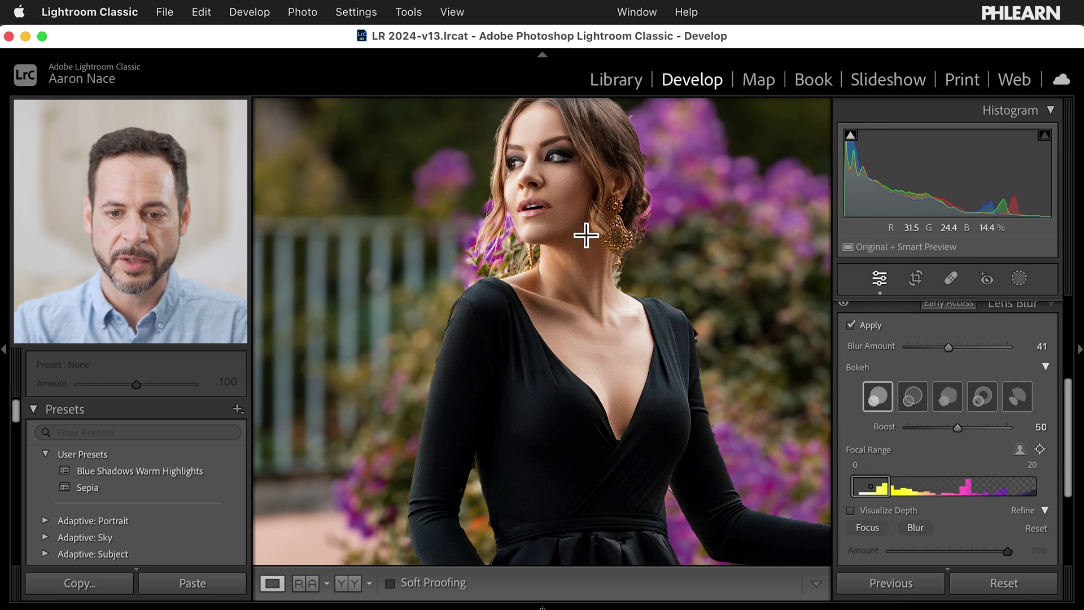
pyautogui.click(1019, 449)
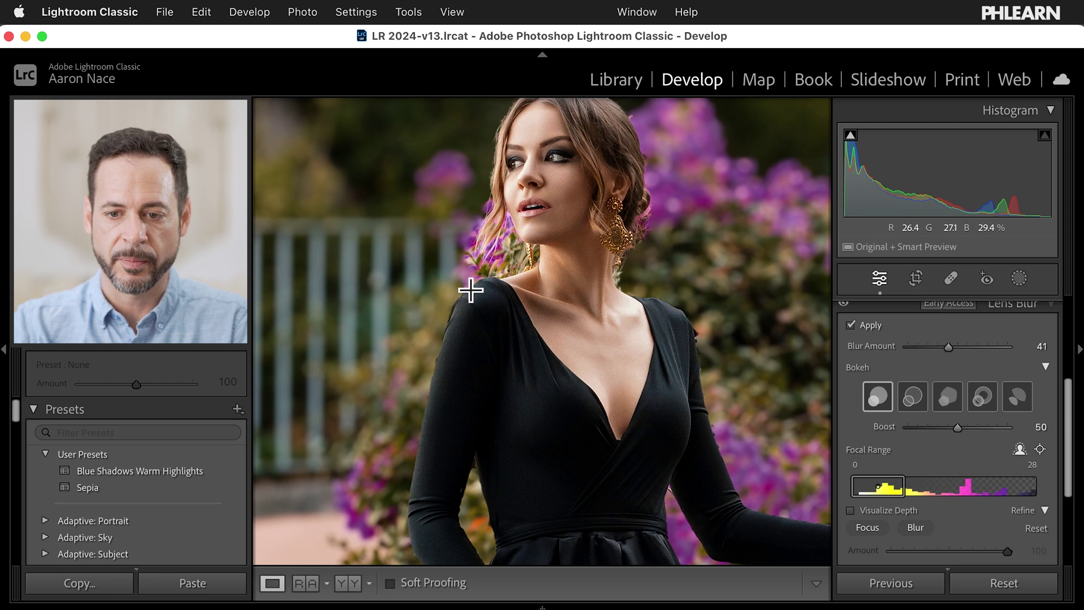
pyautogui.press('z')
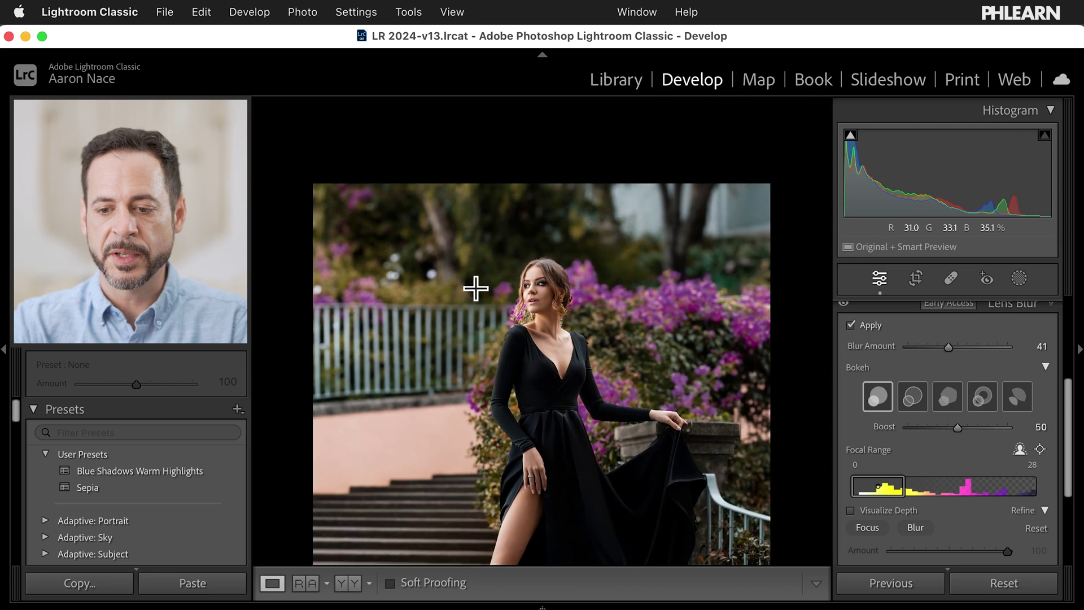
pyautogui.moveTo(492, 470); pyautogui.dragTo(486, 394)
pyautogui.press('z')
pyautogui.press('z')
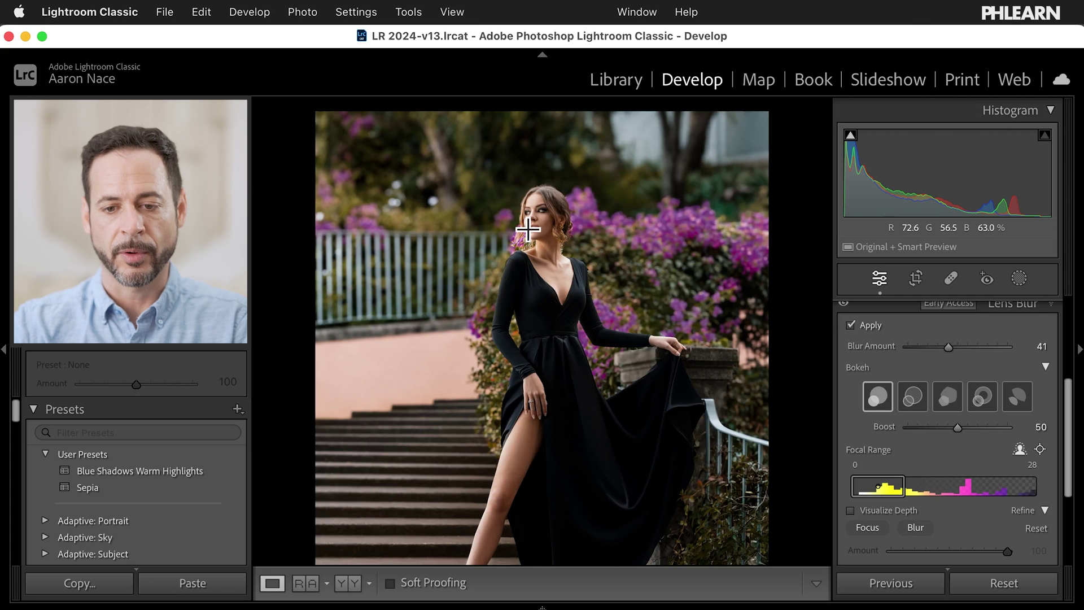
# Go from the Library grid to the scooter street shot in the Develop module.
pyautogui.press('g')
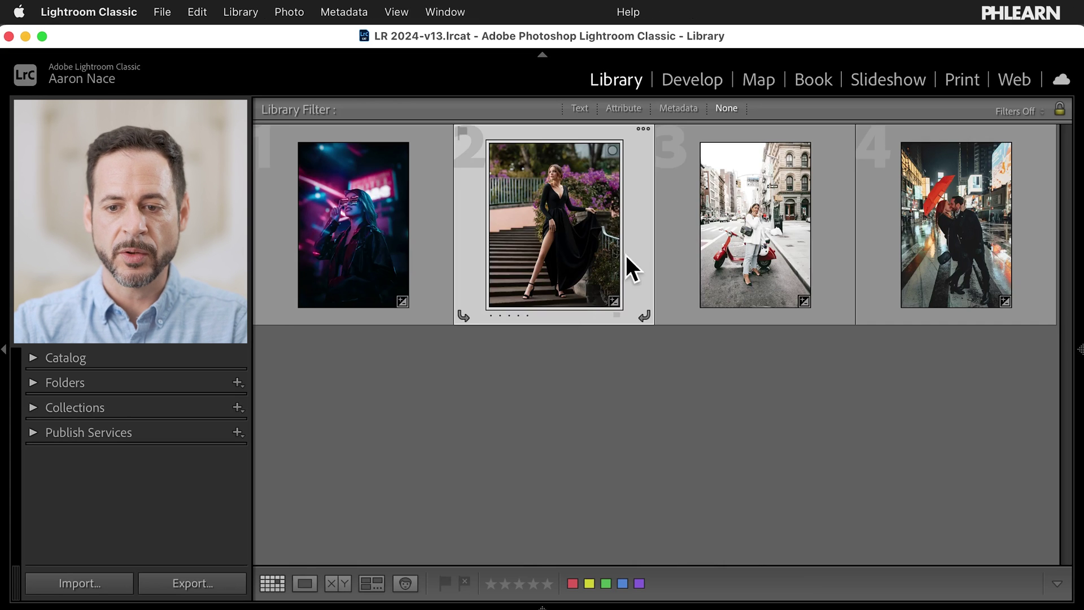
pyautogui.doubleClick(745, 233)
pyautogui.press('Right')
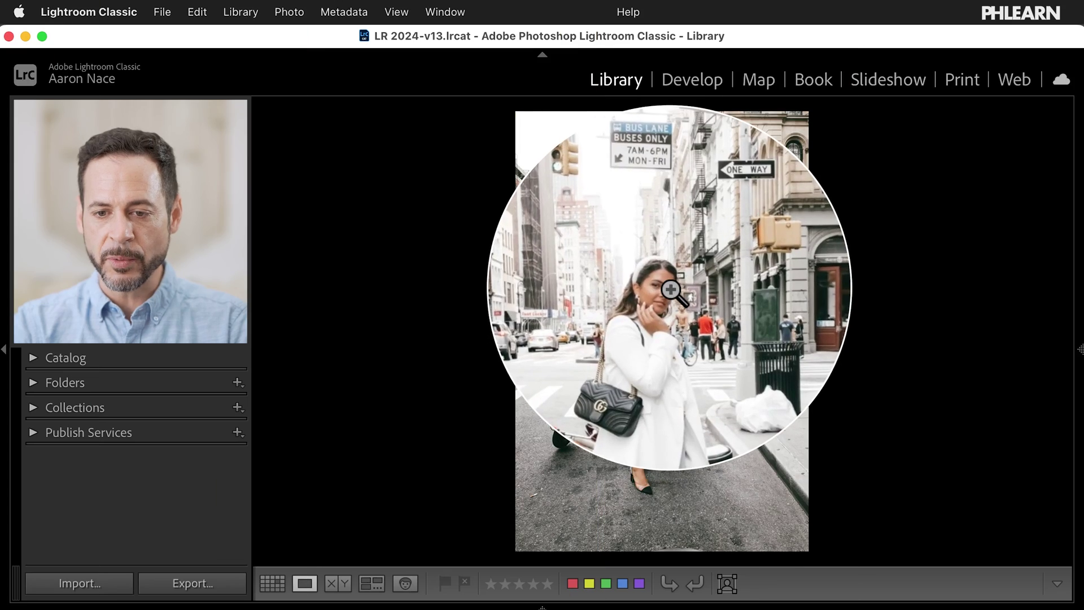
pyautogui.click(688, 83)
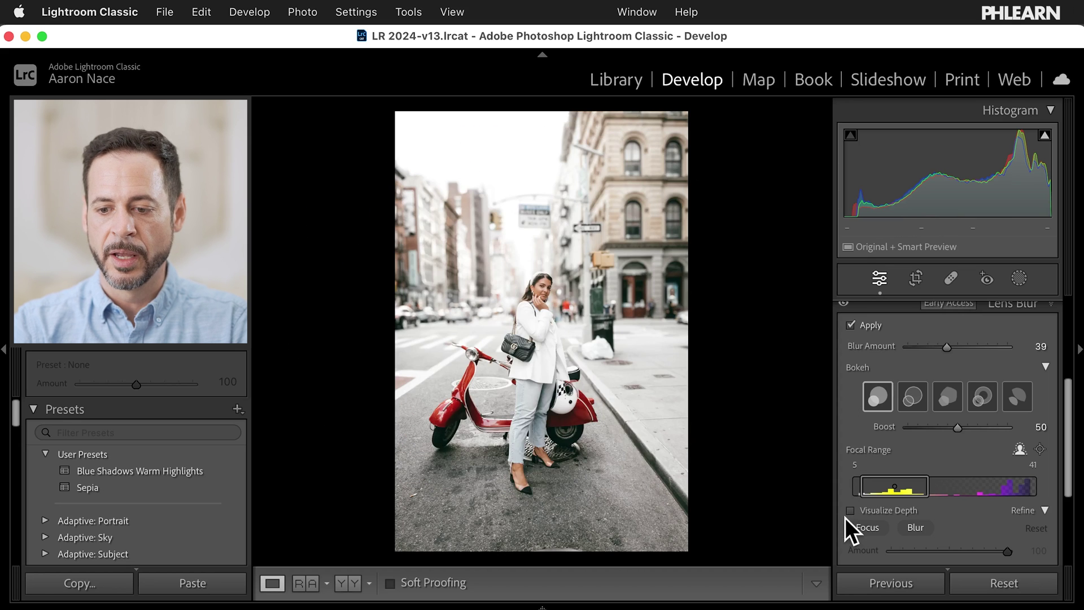
# Turn on Visualize Depth to inspect the scooter photo's depth map, then turn it off.
pyautogui.click(850, 510)
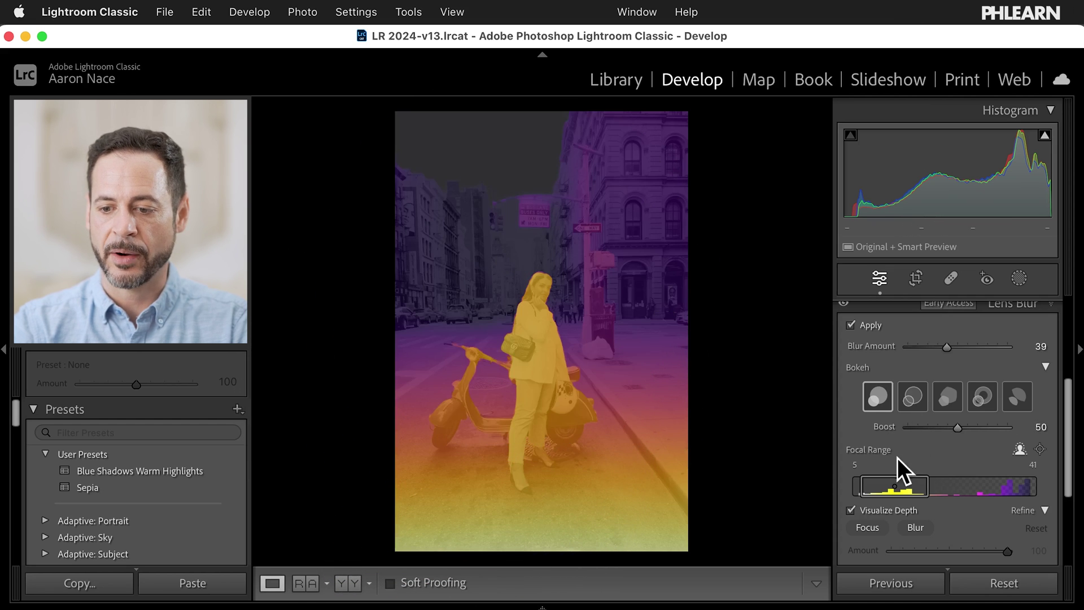
pyautogui.click(870, 510)
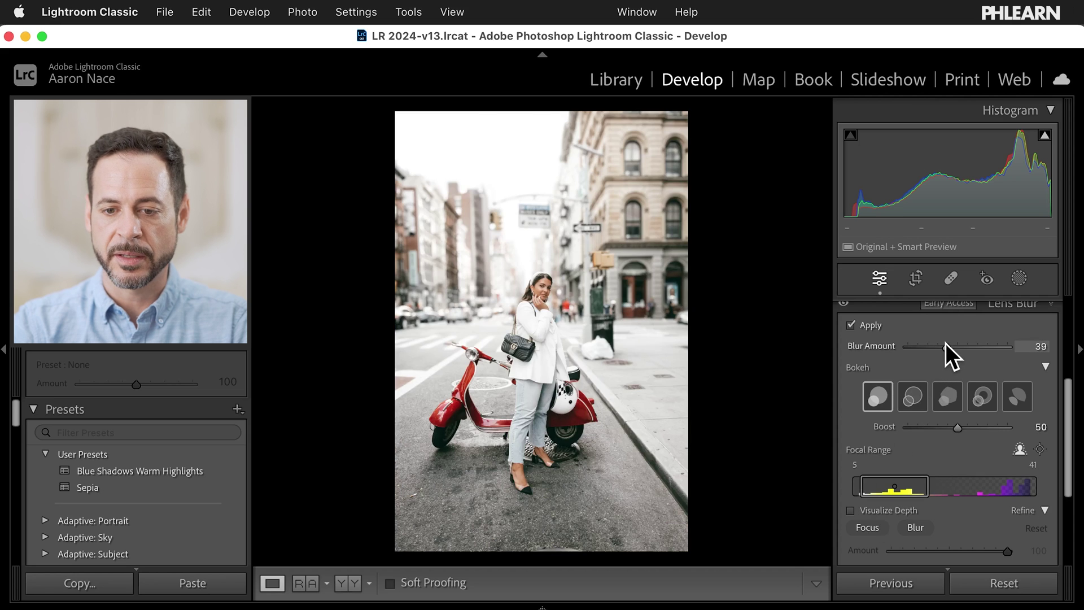
# Try the scooter photo's Blur Amount near 98, then near 0, and settle at 31.
pyautogui.moveTo(946, 346); pyautogui.dragTo(1003, 344)
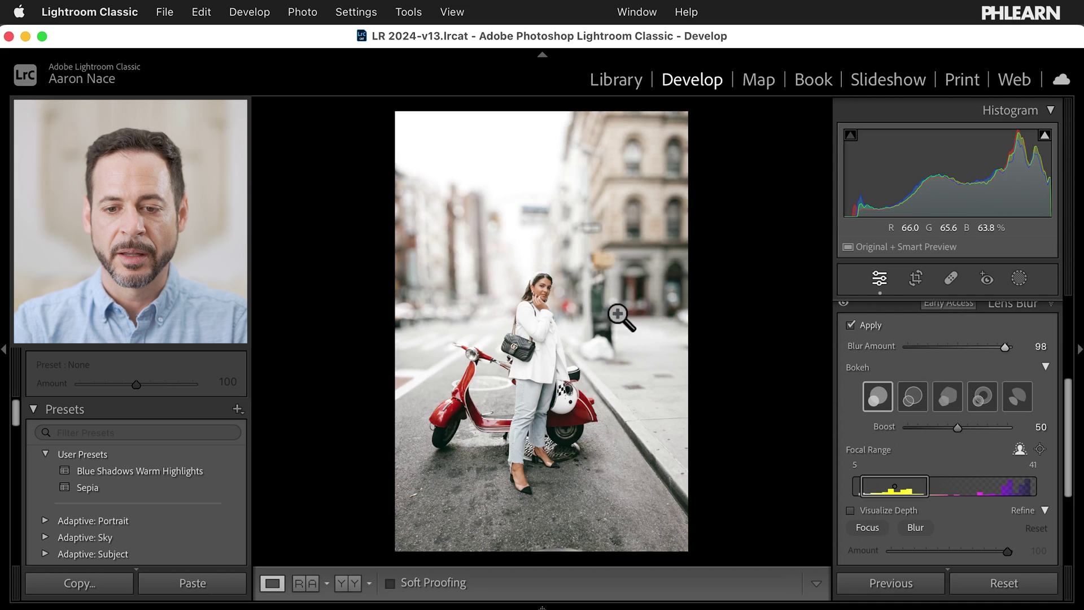
pyautogui.moveTo(998, 347); pyautogui.dragTo(888, 344)
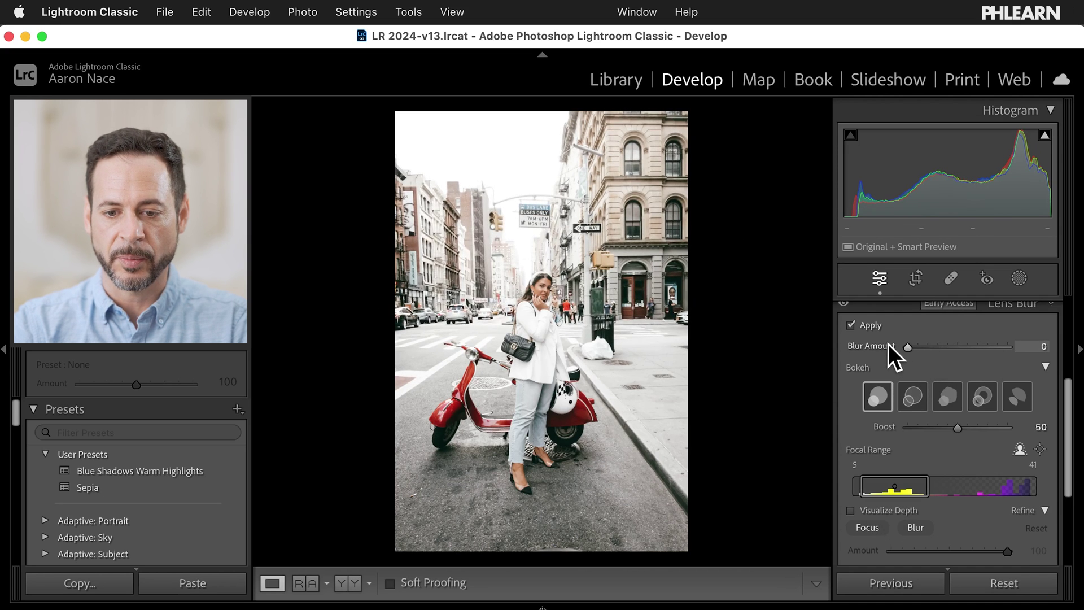
pyautogui.moveTo(506, 315)
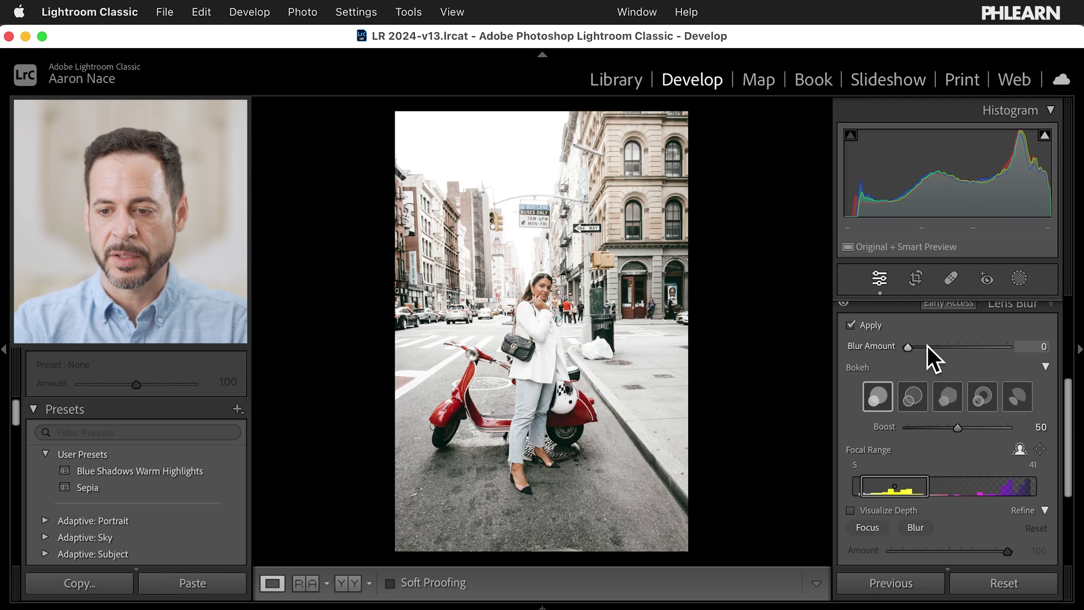
pyautogui.moveTo(913, 345); pyautogui.dragTo(944, 346)
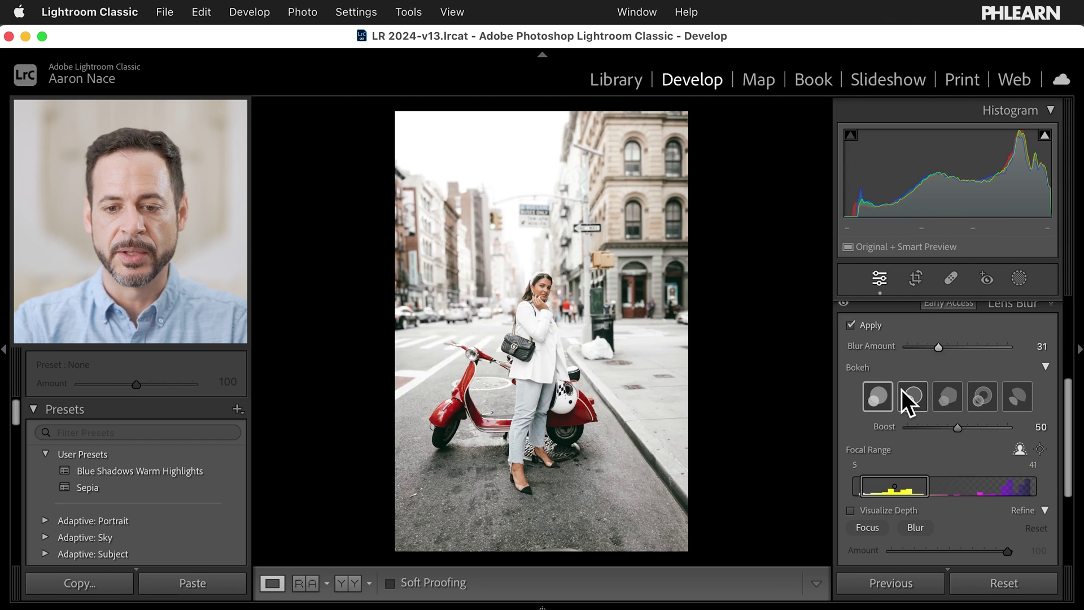
pyautogui.scroll(-3, 903, 390)
pyautogui.scroll(2, 902, 390)
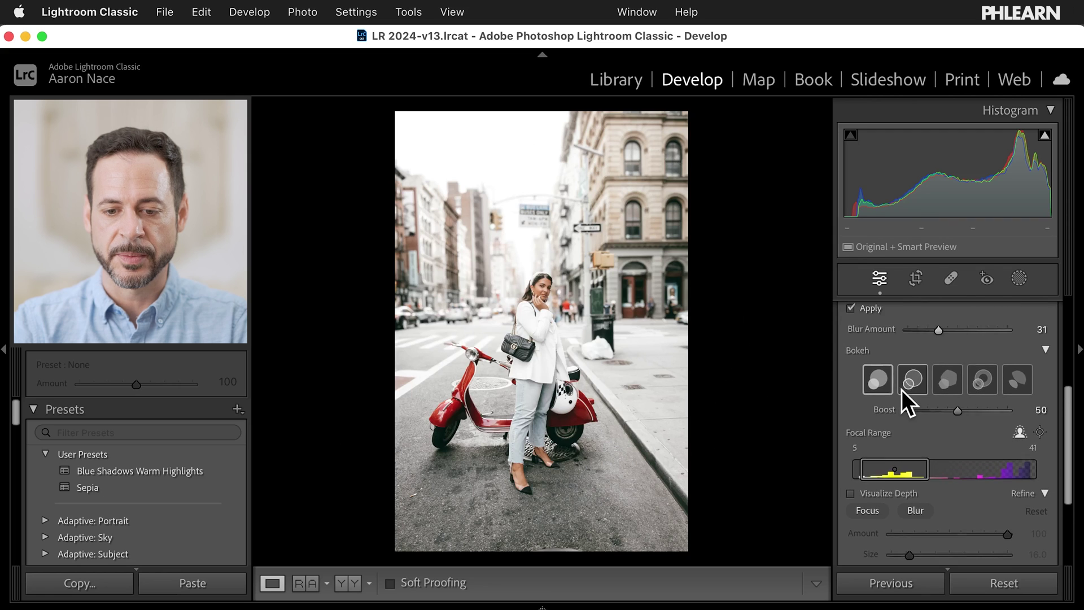
# Bring the fourth thumbnail, the night couple photo, into Develop and apply Lens Blur at amount 50.
pyautogui.press('g')
pyautogui.doubleClick(960, 237)
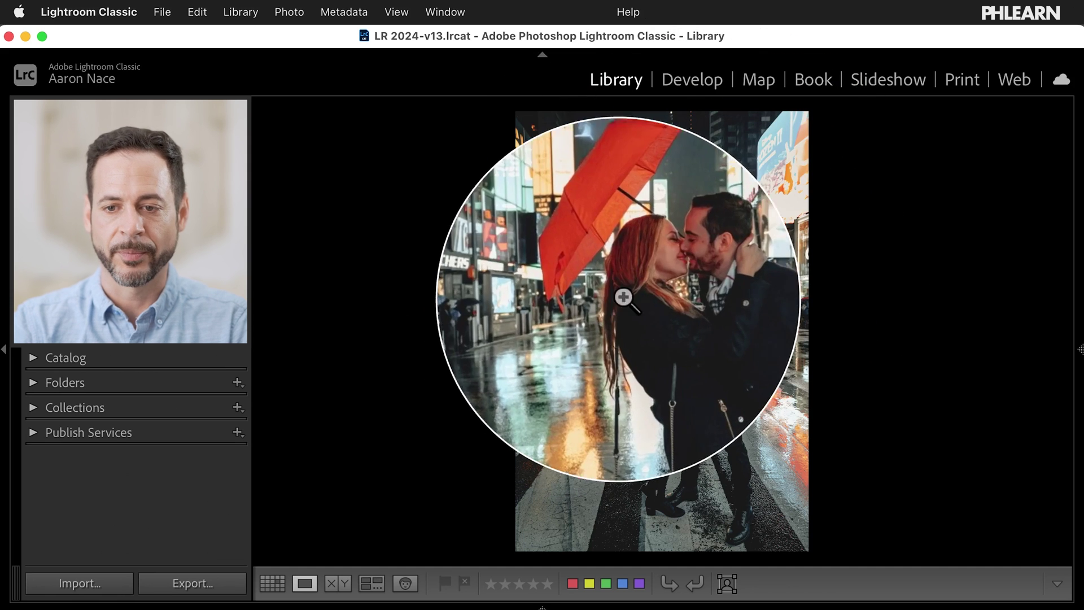
pyautogui.click(681, 74)
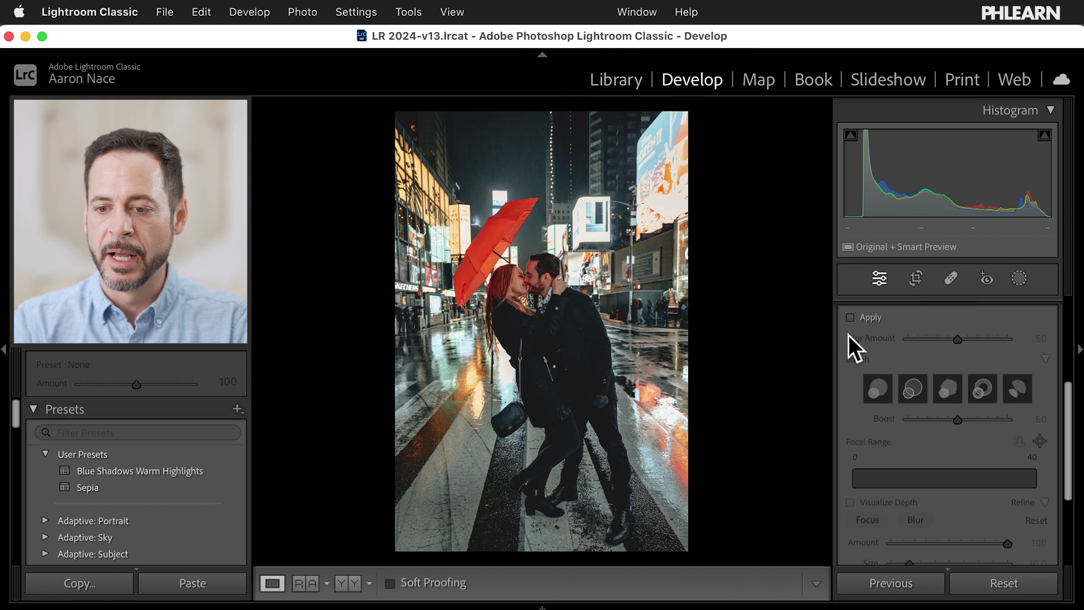
pyautogui.scroll(2, 861, 320)
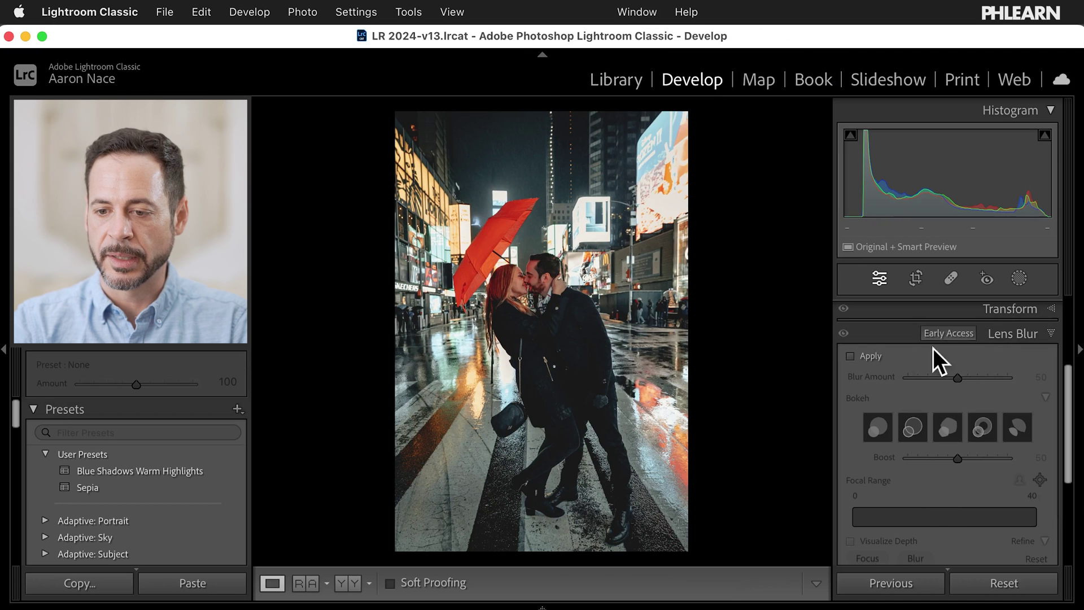
pyautogui.click(851, 356)
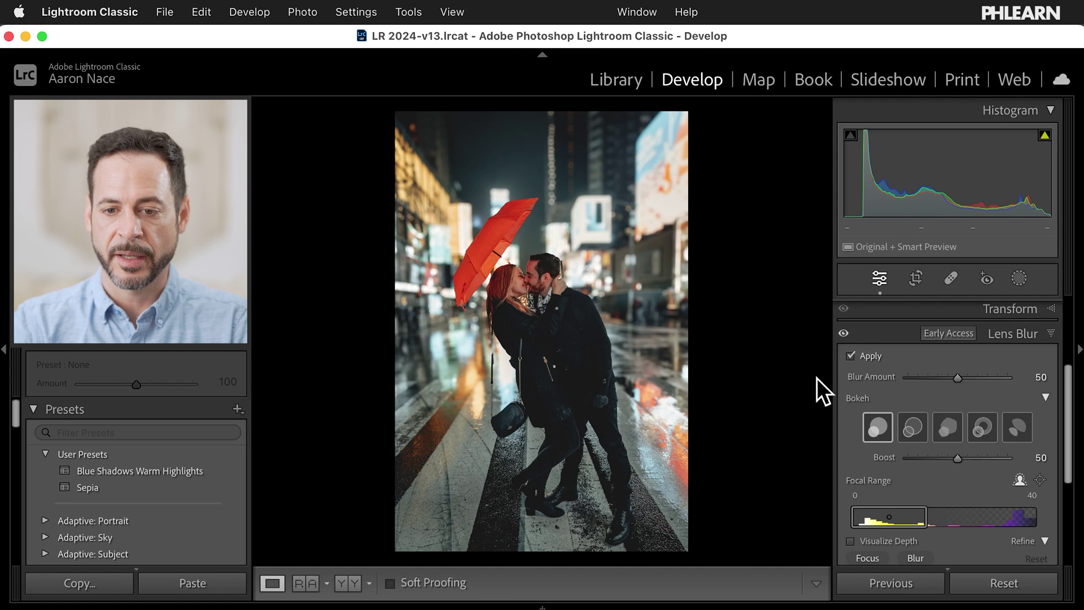
# Compare the night couple photo with and without Lens Blur, leaving the blur applied.
pyautogui.click(850, 356)
pyautogui.click(851, 356)
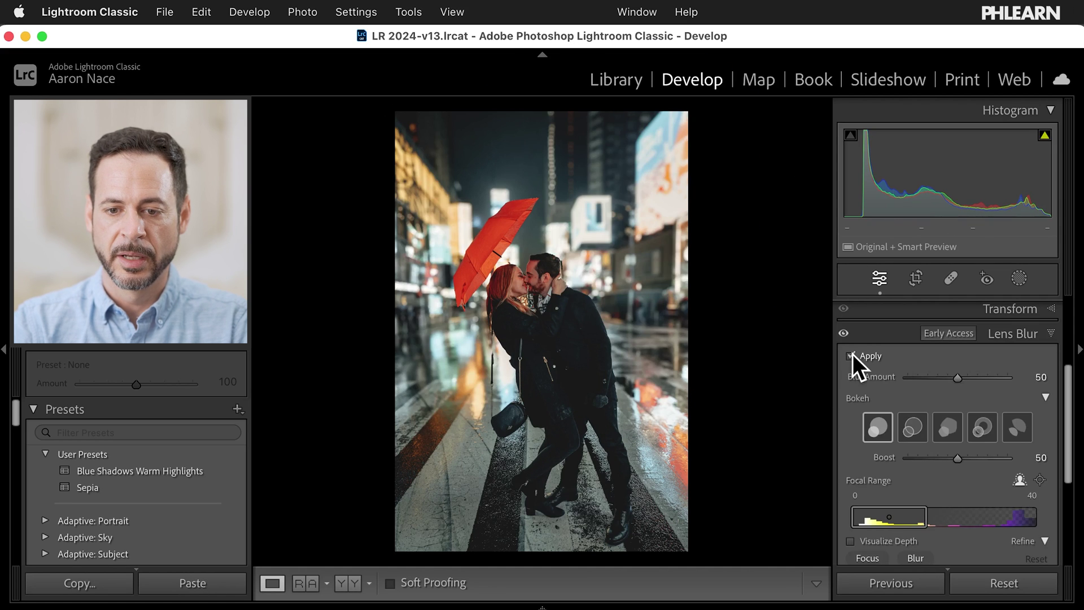
pyautogui.click(852, 356)
pyautogui.click(852, 354)
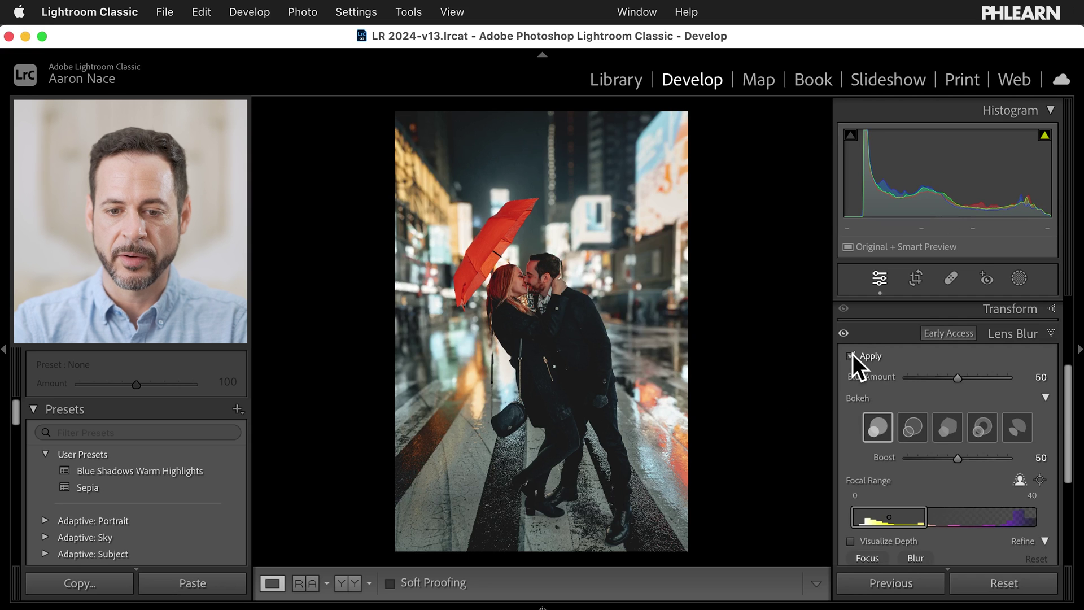
pyautogui.click(853, 354)
pyautogui.click(852, 355)
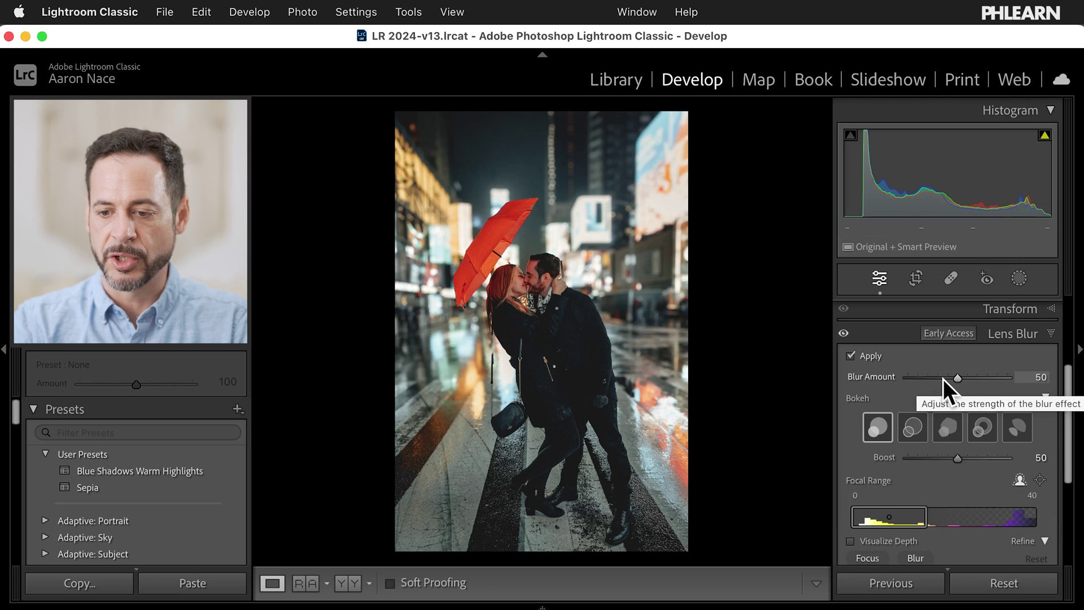
# Shift the Lens Blur focal range further back to 6–46.
pyautogui.scroll(-4, 944, 432)
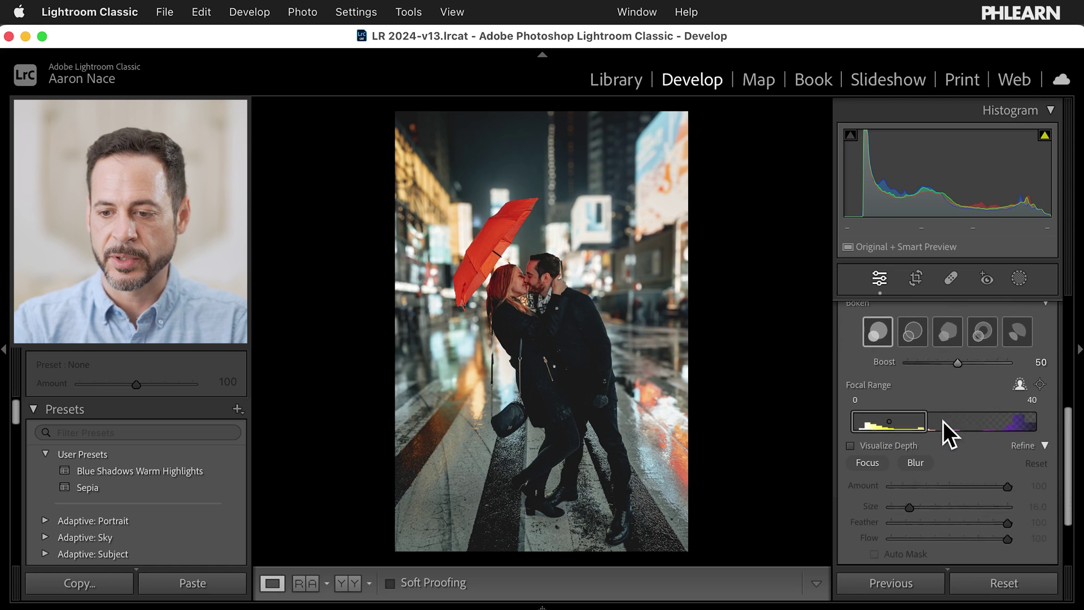
pyautogui.moveTo(884, 401)
pyautogui.mouseDown()
pyautogui.moveTo(1014, 387)
pyautogui.moveTo(858, 398)
pyautogui.moveTo(940, 394)
pyautogui.moveTo(896, 391)
pyautogui.mouseUp()
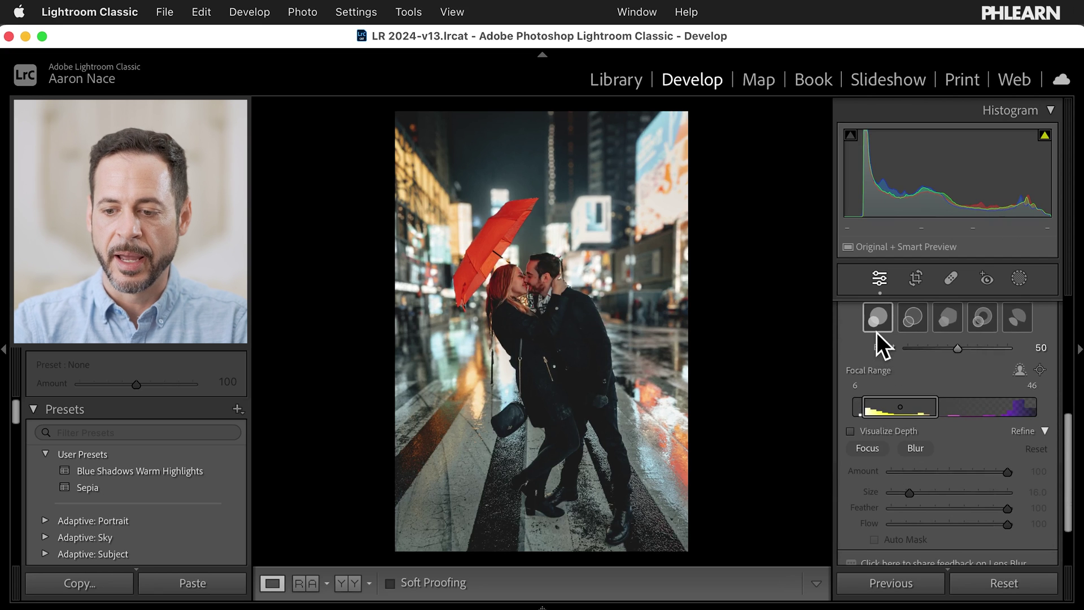
pyautogui.scroll(-3, 876, 332)
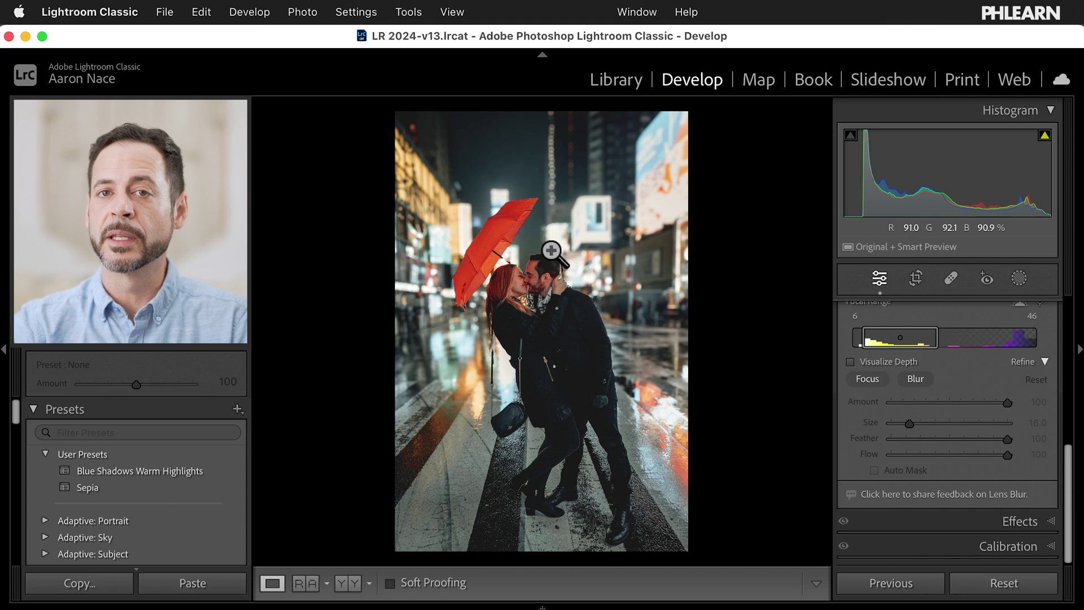
pyautogui.scroll(5, 891, 440)
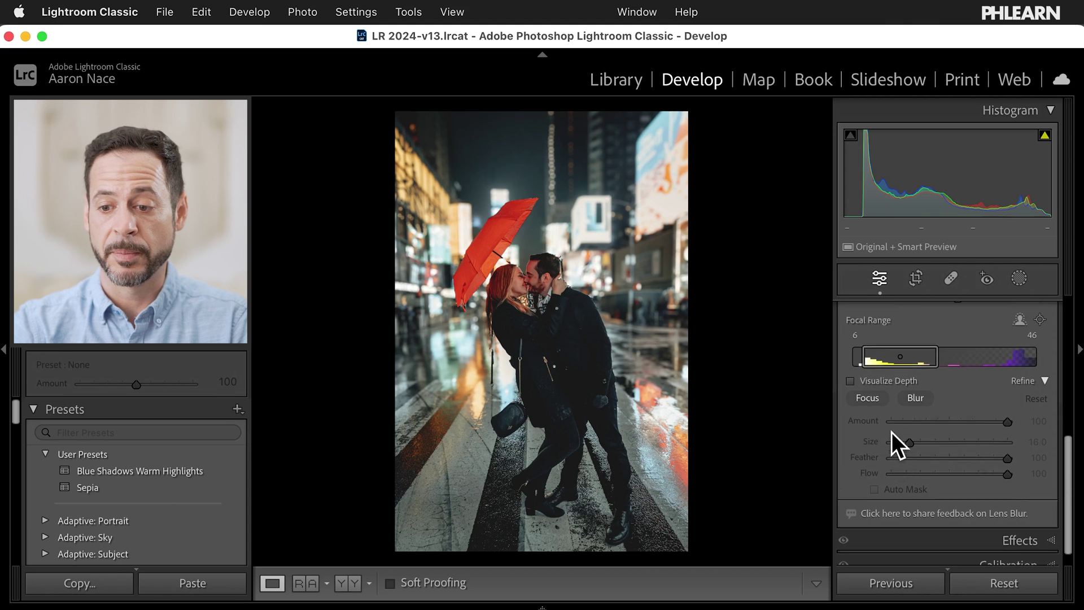
pyautogui.scroll(1, 892, 432)
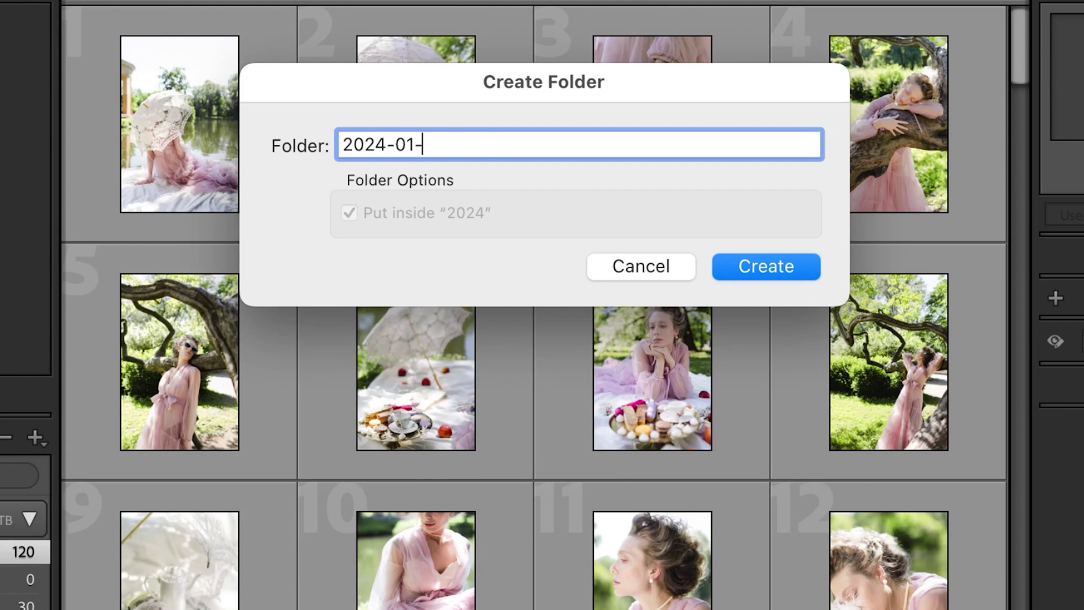
# Create the new folder, add Person 2 and Person 3 to the people mask, and test-brighten Mask 1.
pyautogui.click(752, 272)
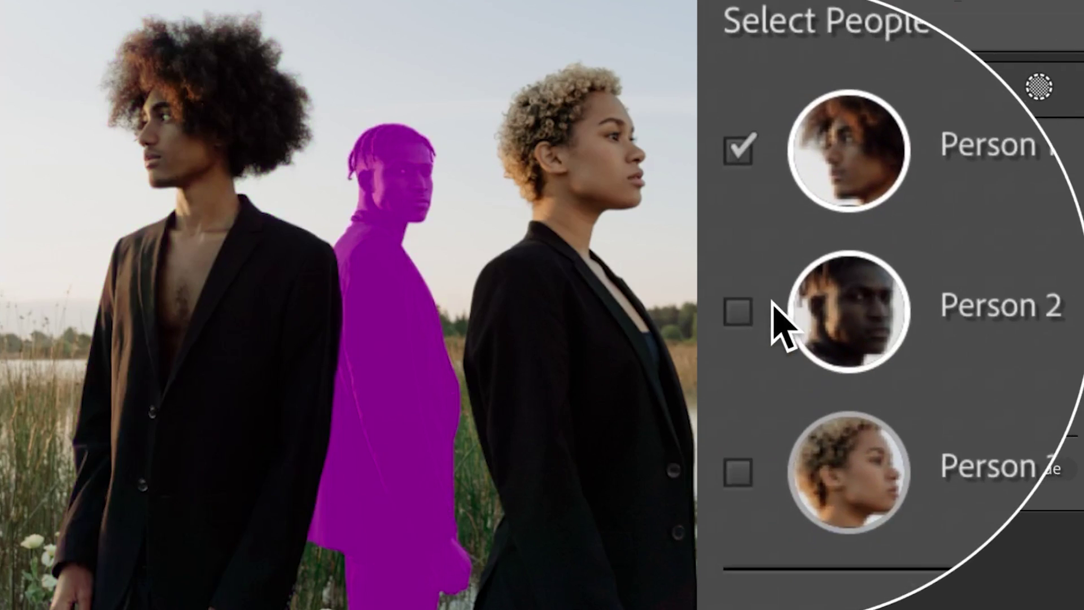
pyautogui.click(757, 312)
pyautogui.click(757, 393)
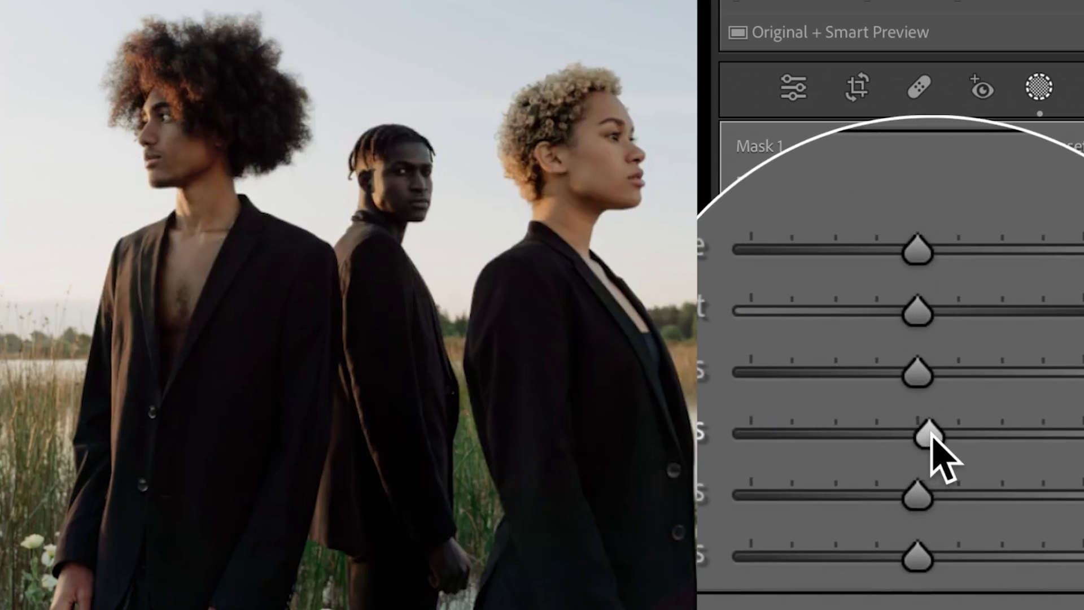
pyautogui.moveTo(932, 437)
pyautogui.mouseDown()
pyautogui.moveTo(963, 438)
pyautogui.moveTo(944, 435)
pyautogui.mouseUp()
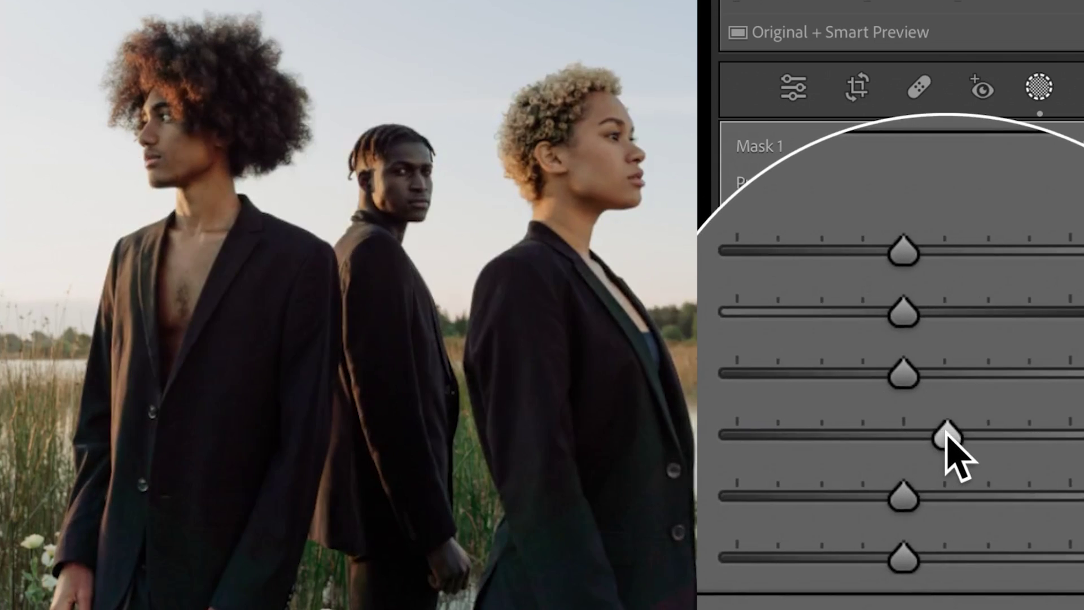